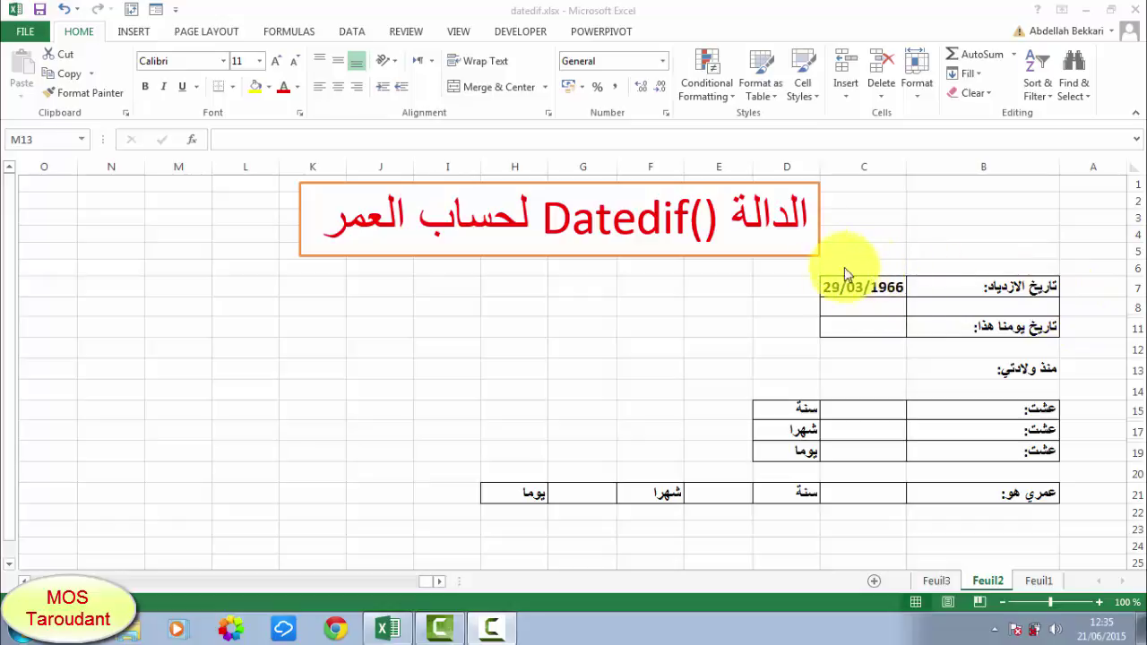
- Set the font size of cell C11 to 10 and enter the formula =TODAY() in it
click(842, 324)
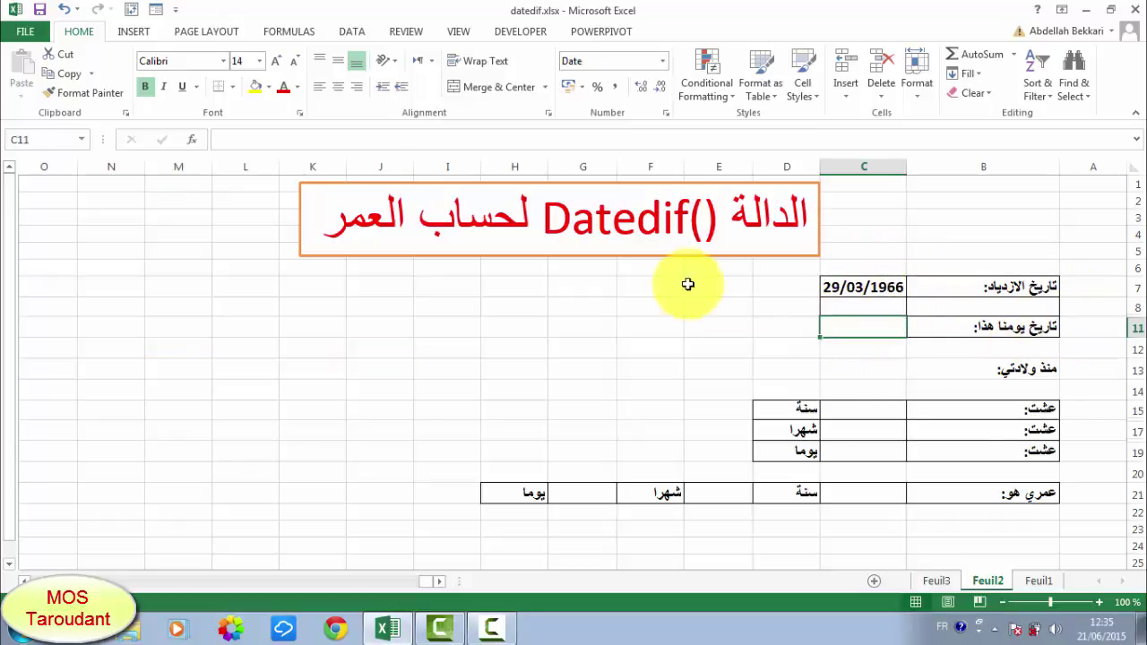
click(262, 61)
click(244, 114)
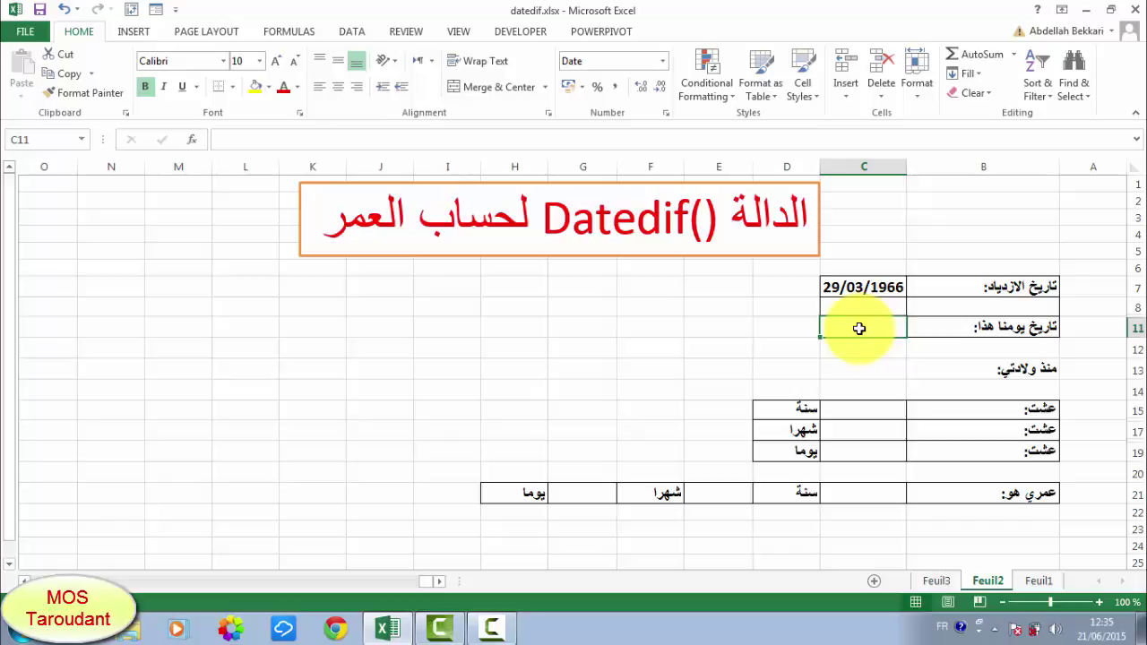
text(=)
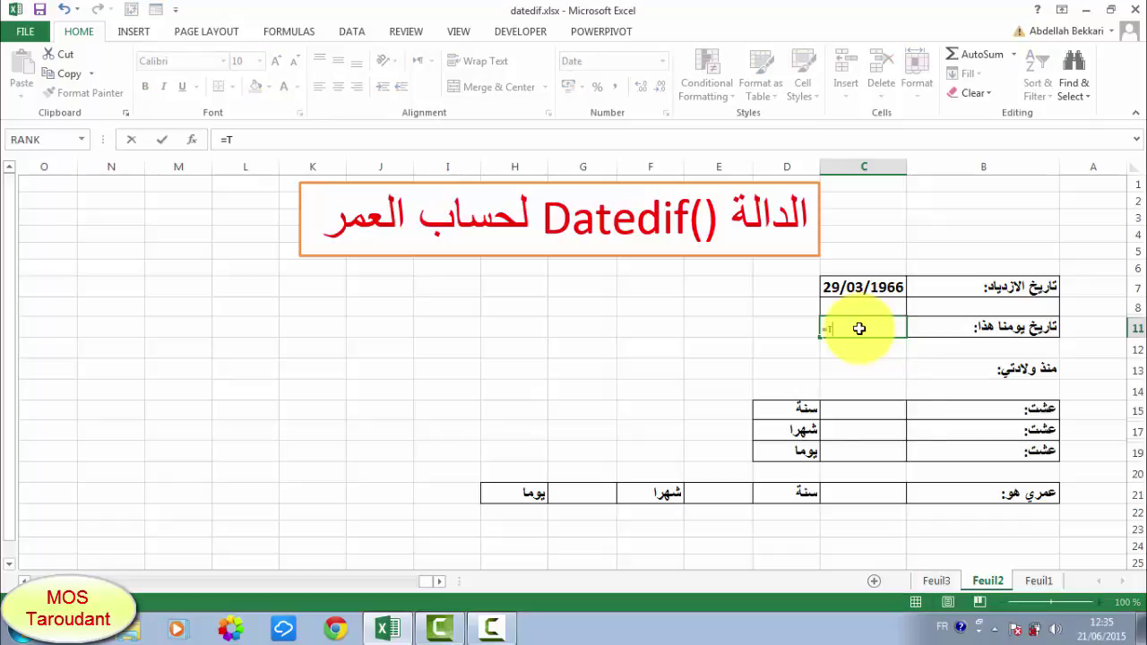
text(Tod)
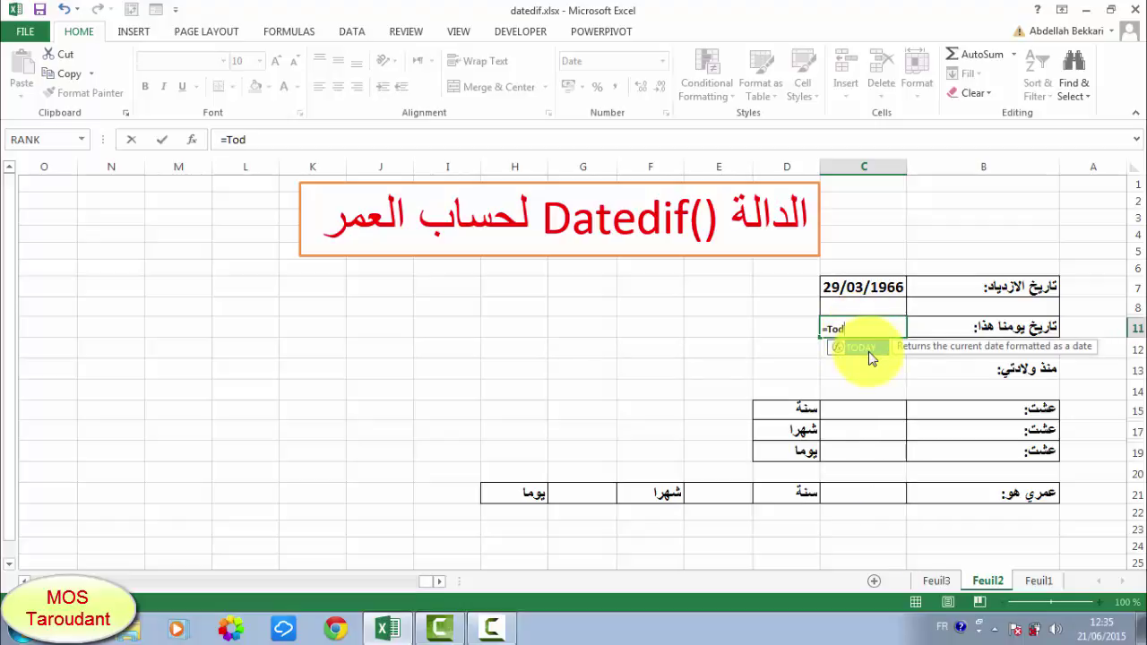
double_click(860, 346)
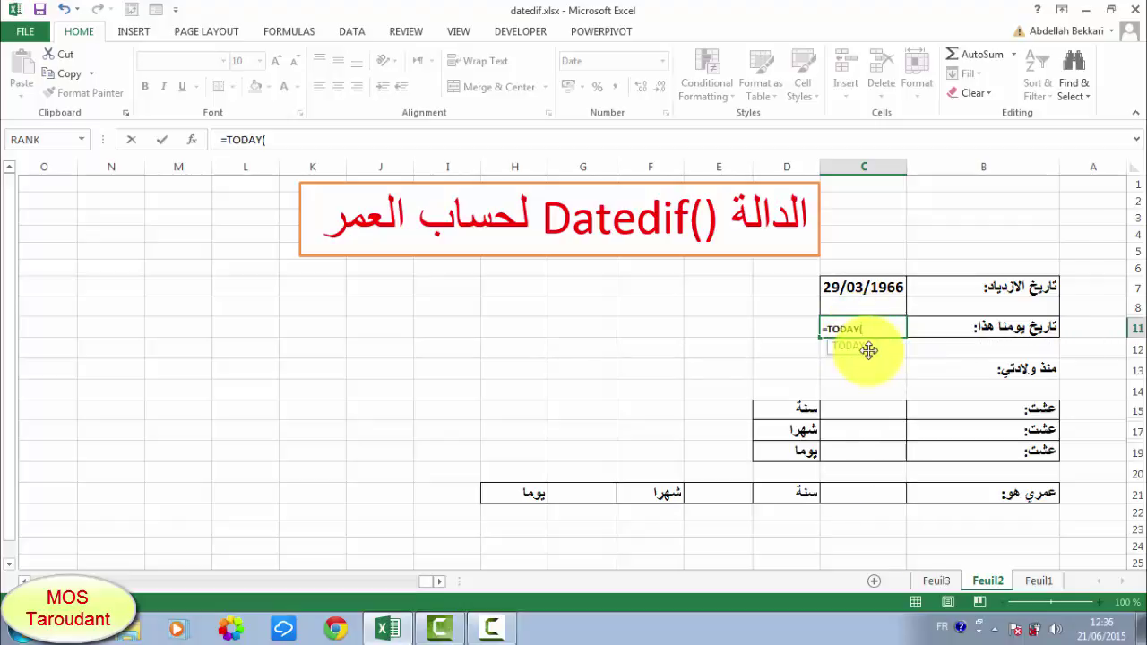
text())
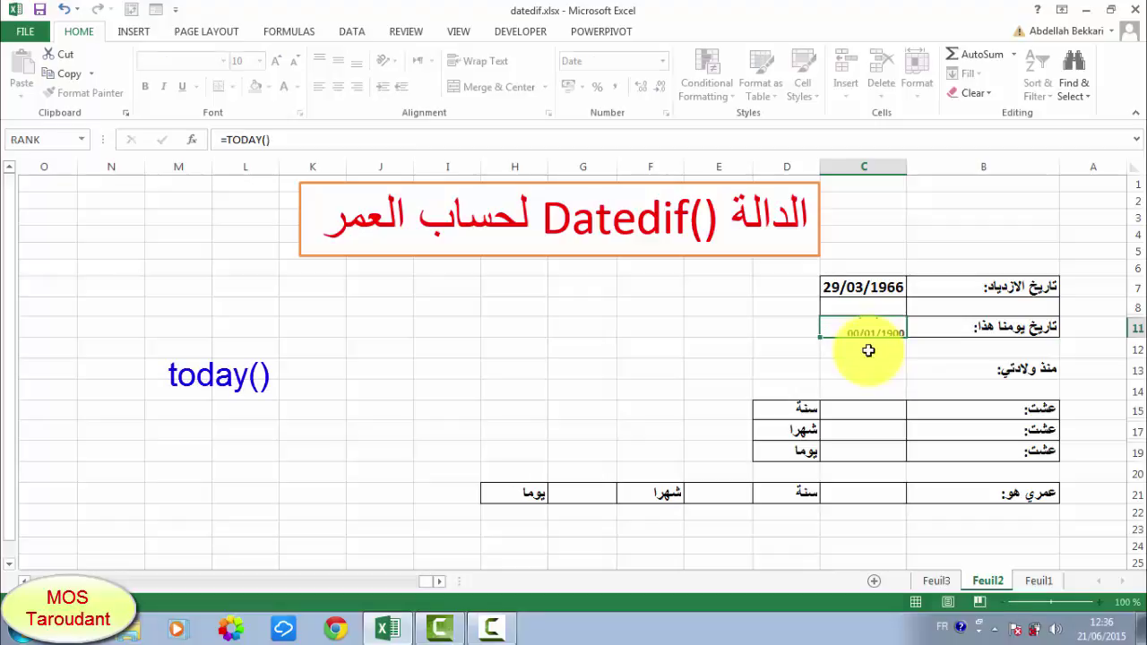
key(Return)
click(759, 324)
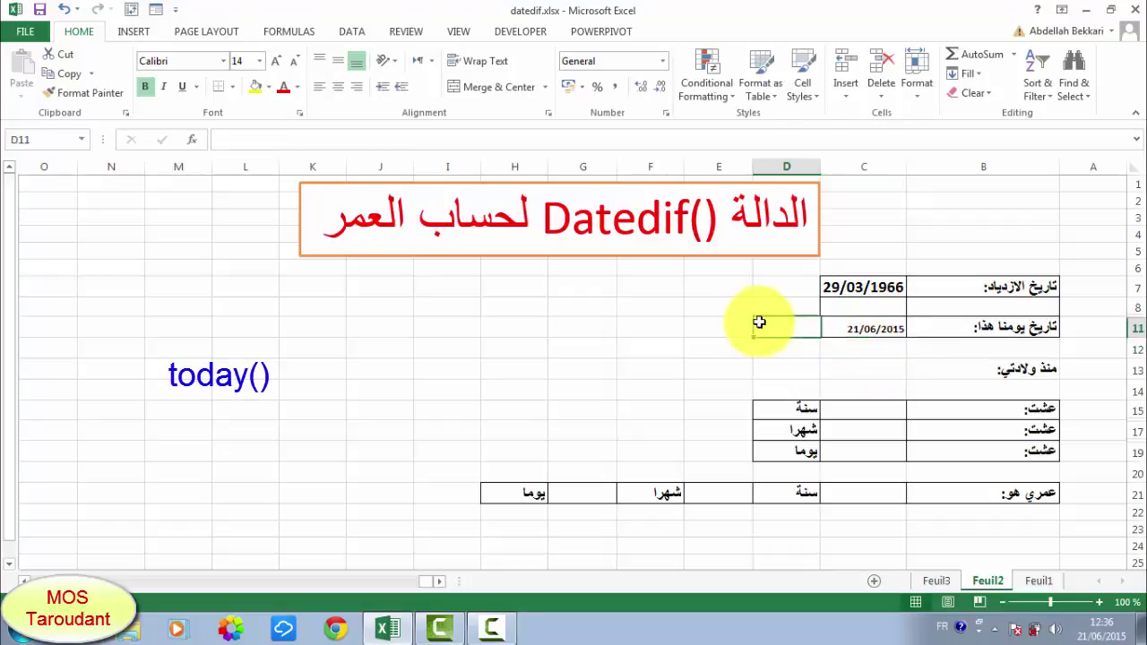
- Format today's date in cell C11 as bold with font size 14
click(876, 327)
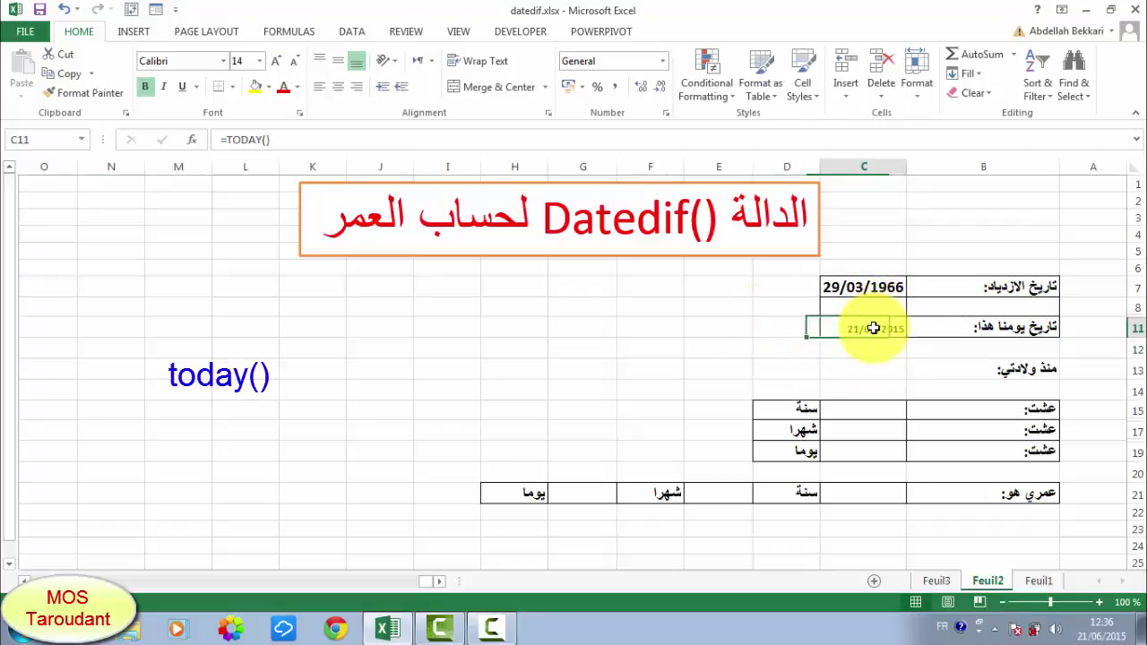
click(145, 87)
click(260, 61)
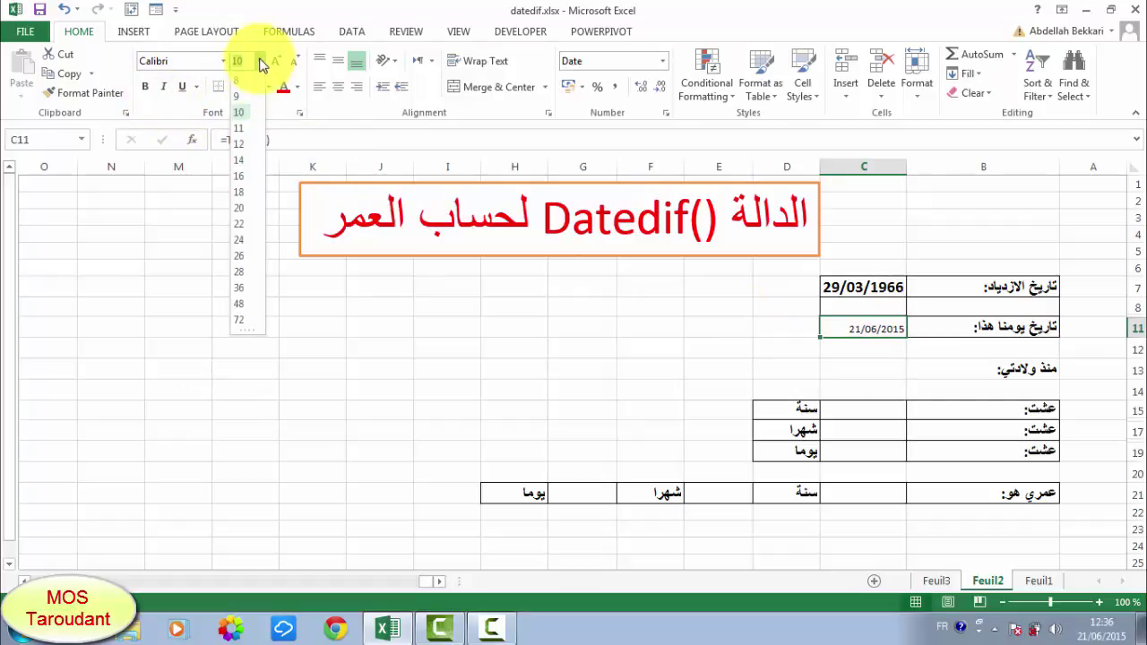
click(243, 159)
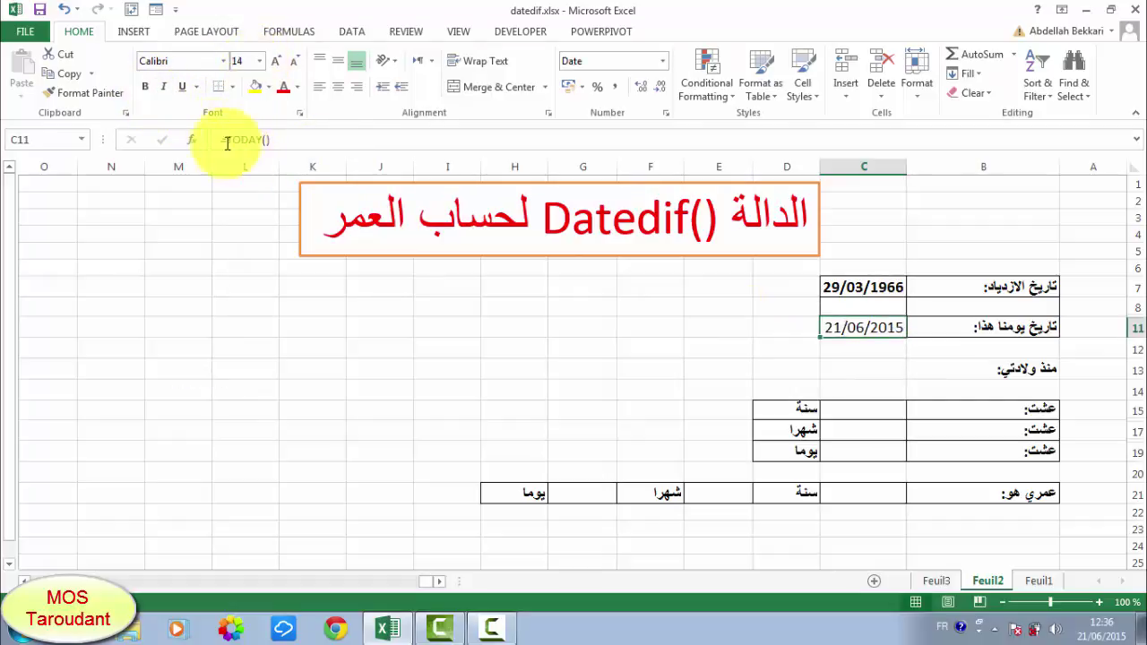
click(146, 87)
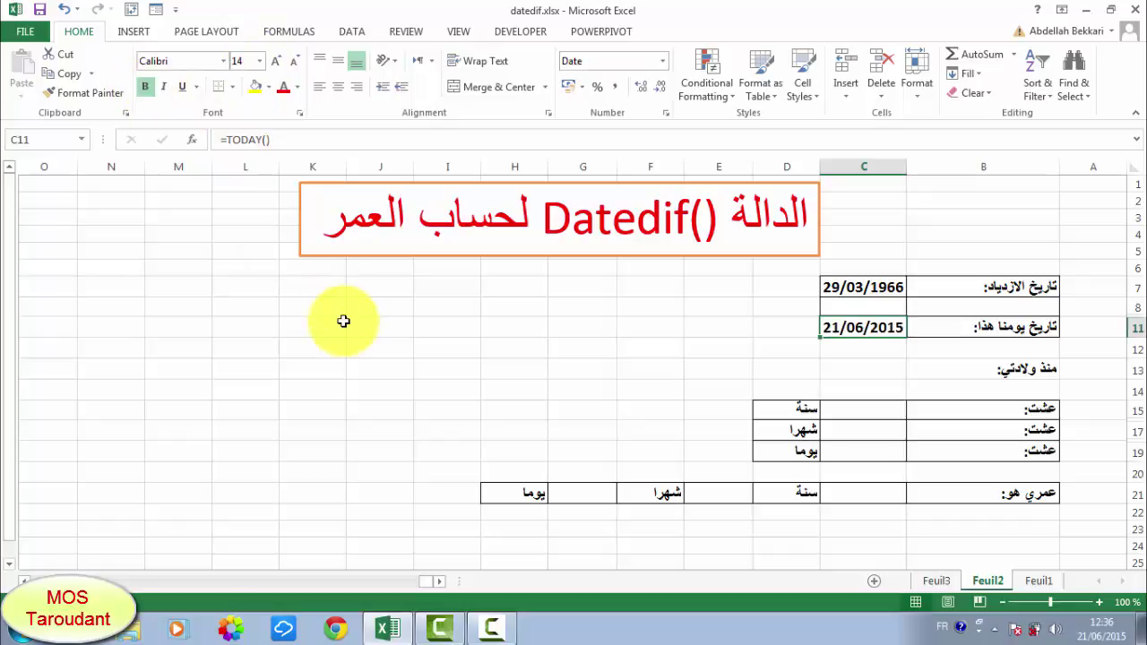
click(344, 321)
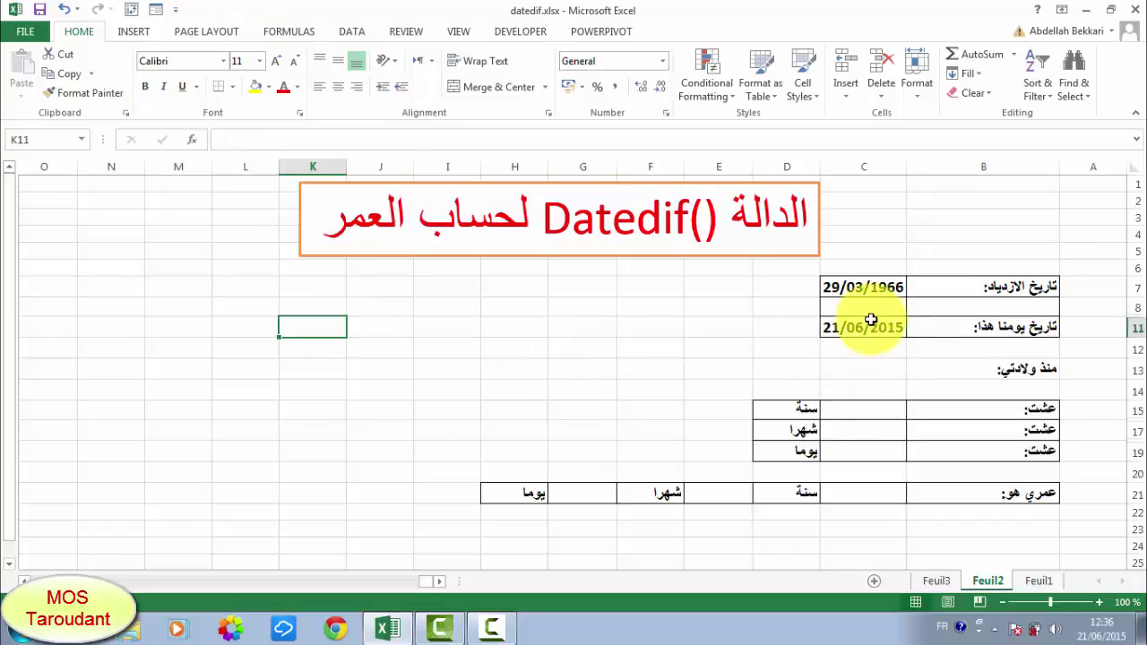
- Enter the formula =DATEDIF(C7;C11;"y") in cell C15 to calculate the years lived
click(860, 411)
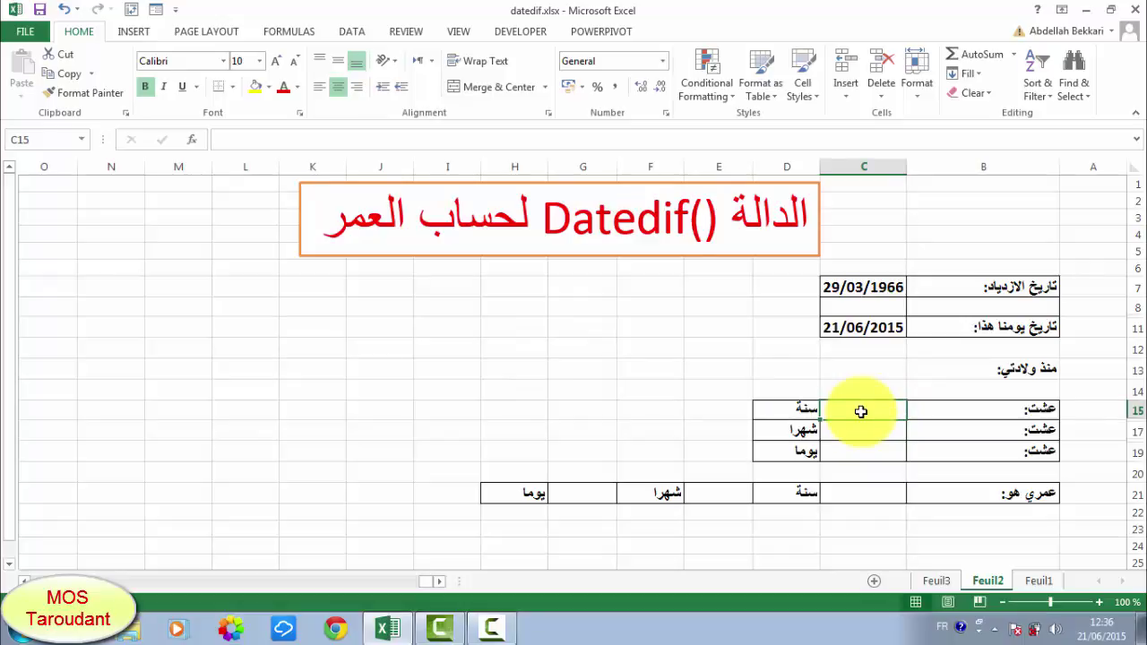
text(=)
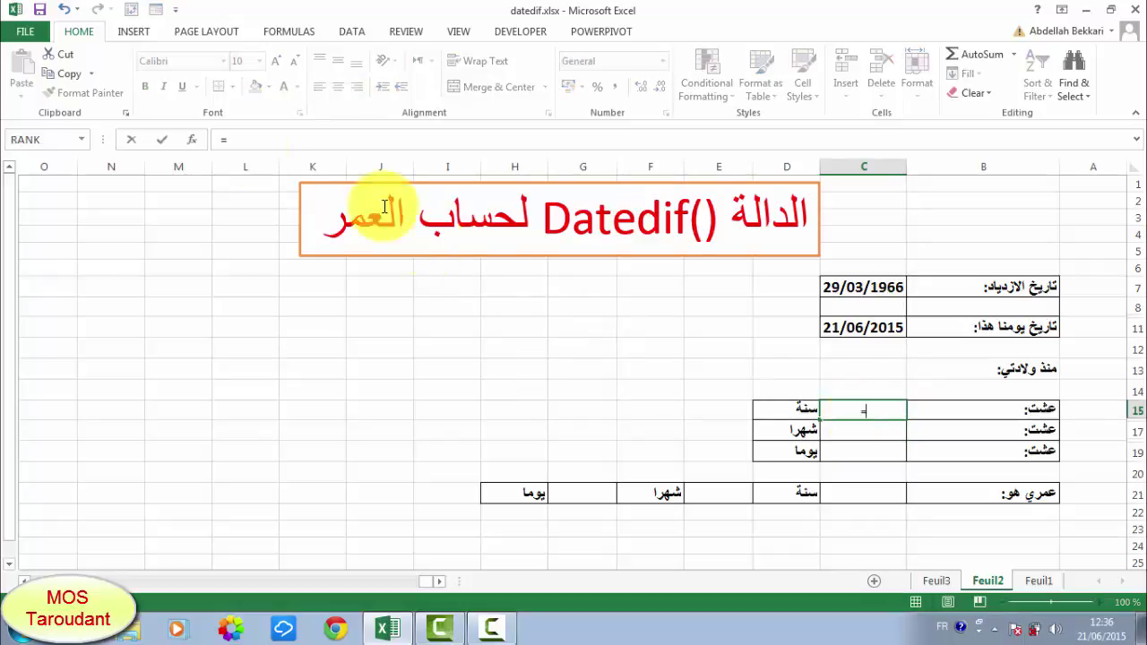
click(240, 140)
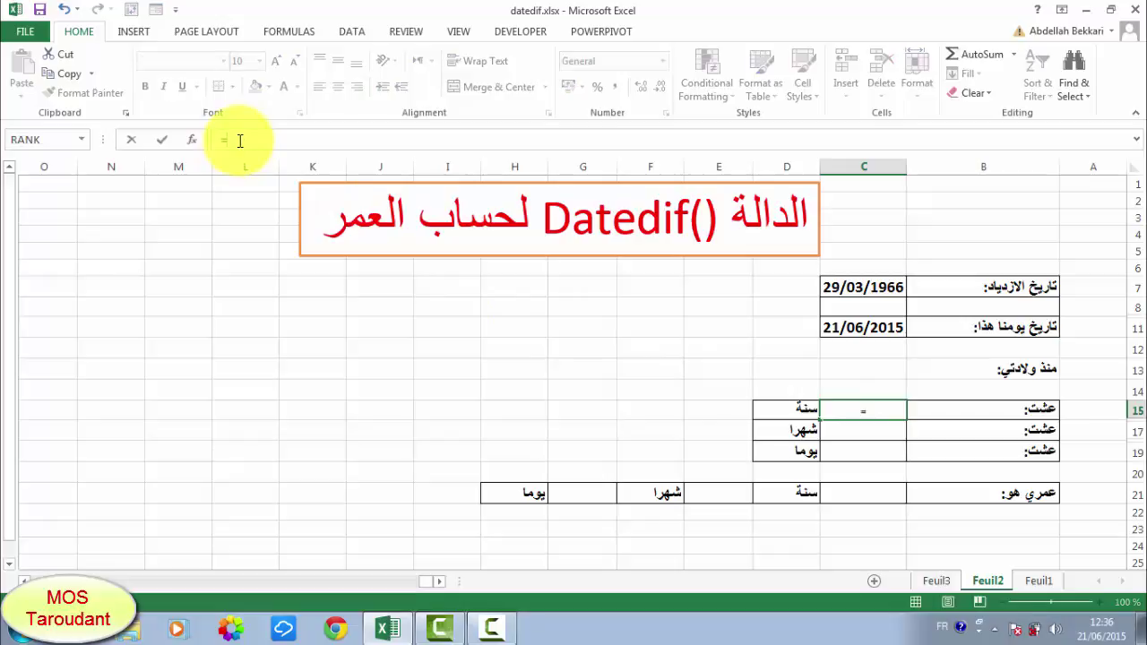
text(date)
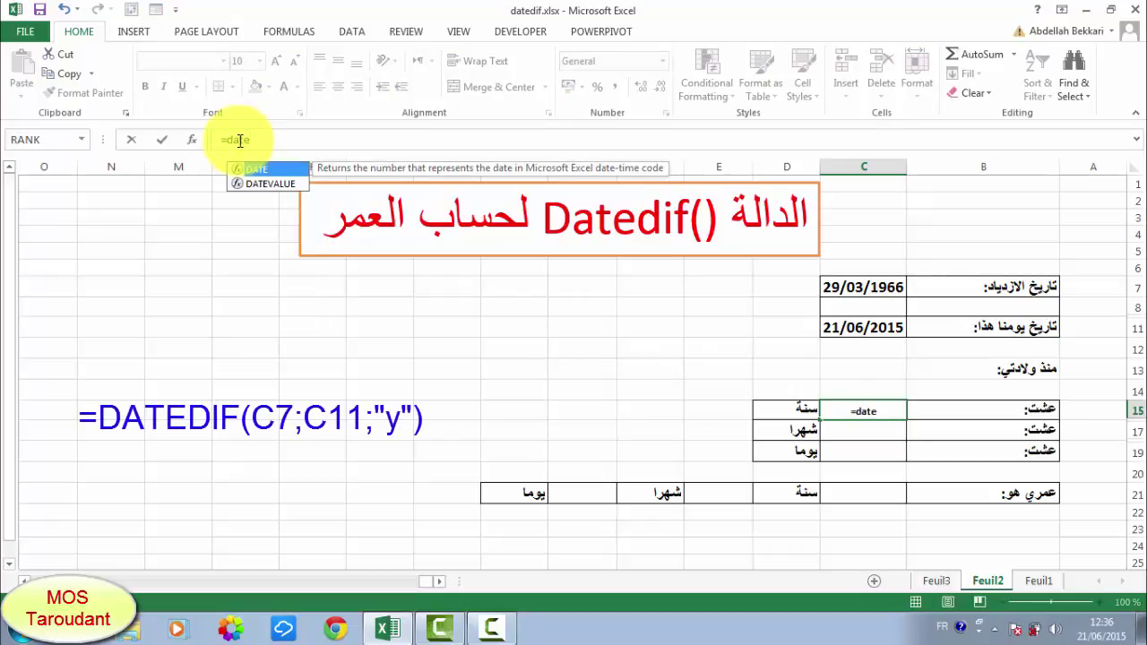
text(dif)
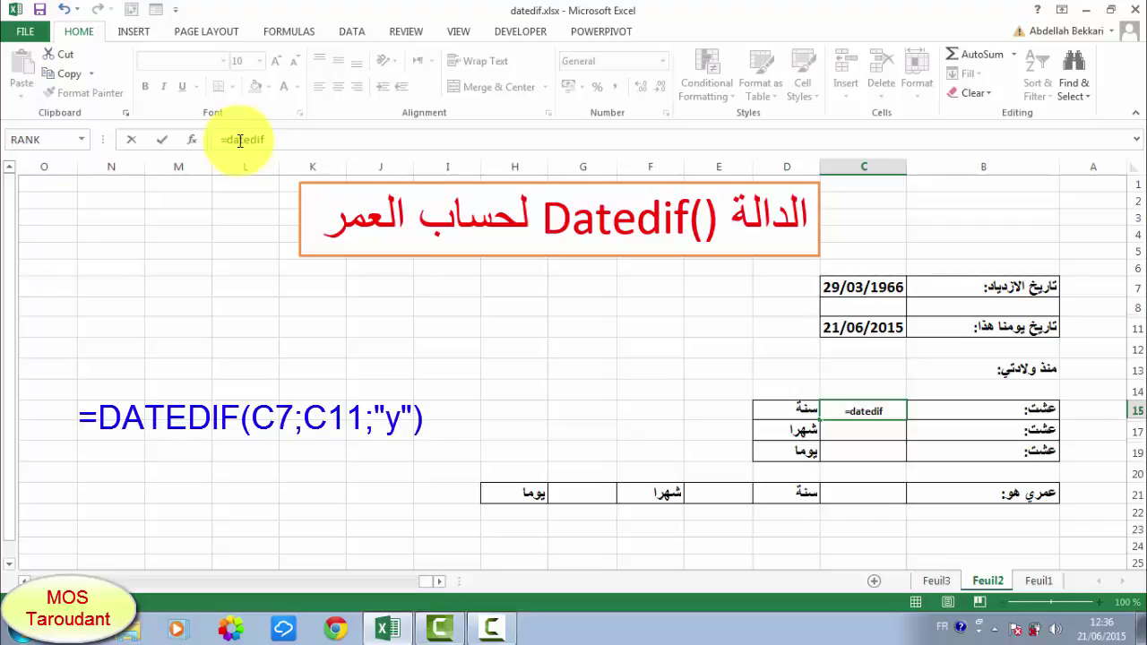
text(()
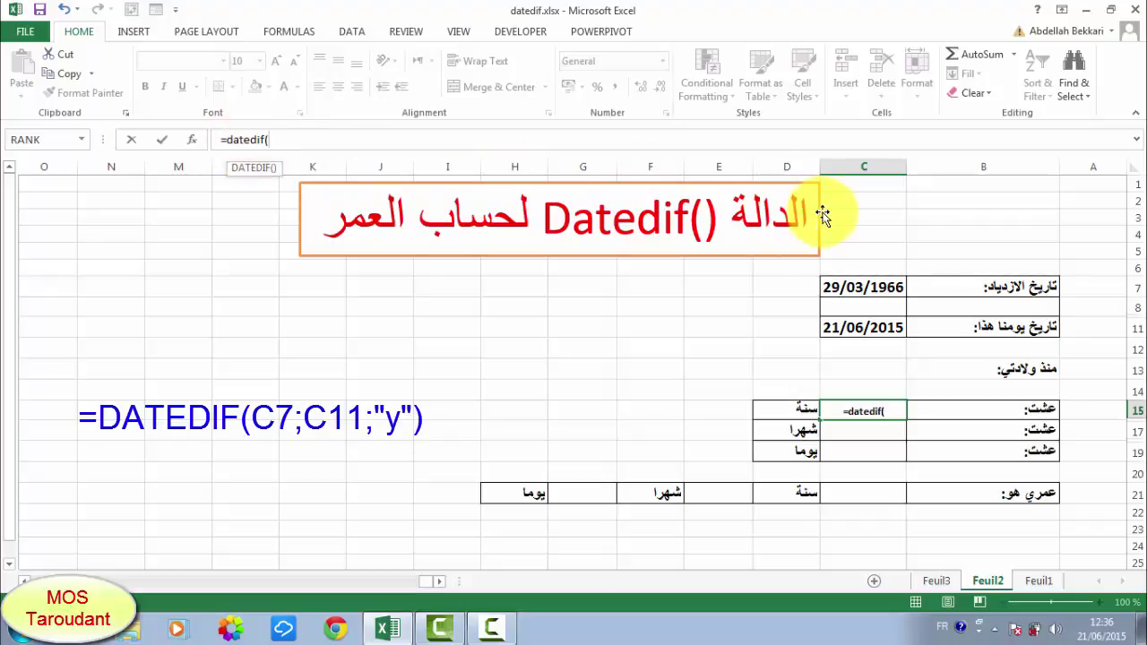
click(868, 285)
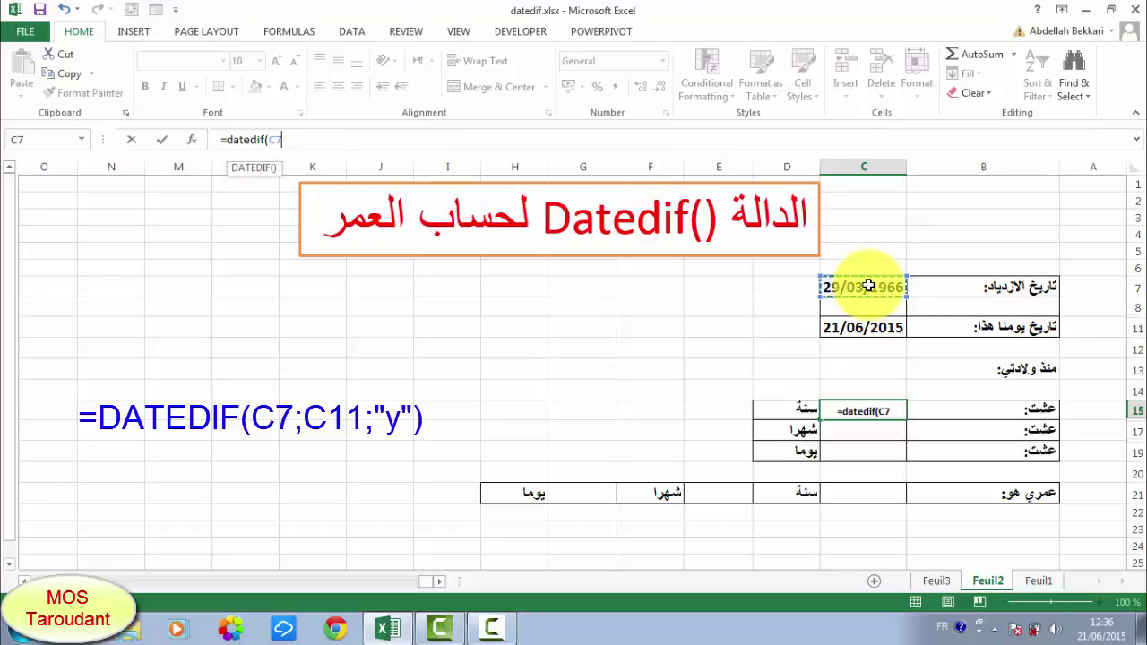
text(;)
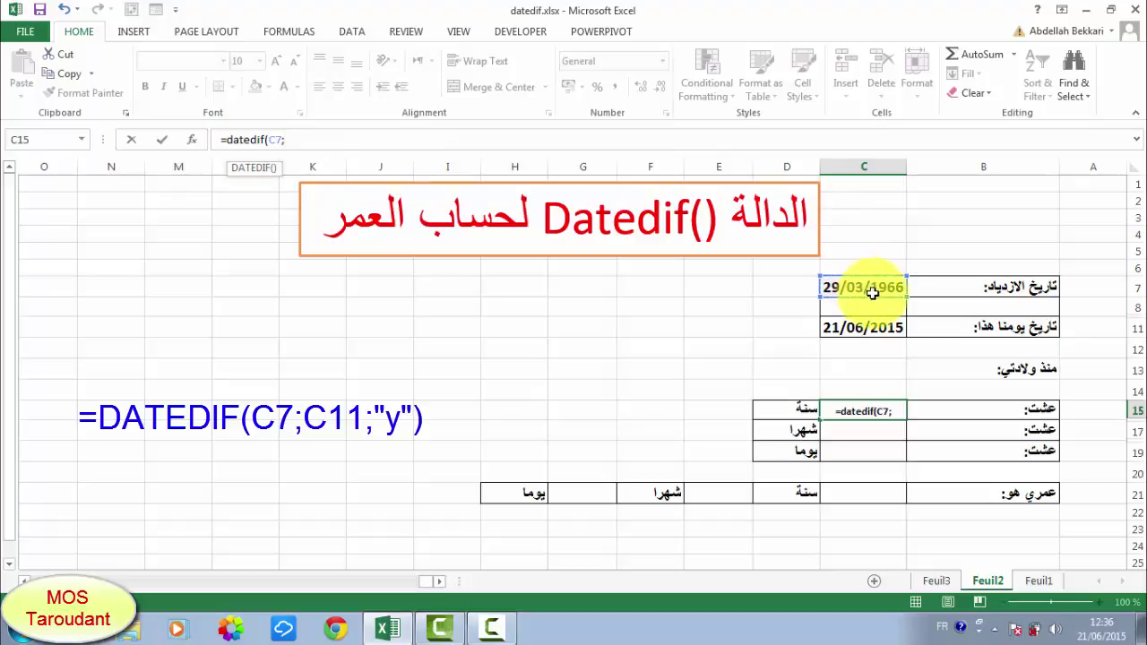
click(858, 328)
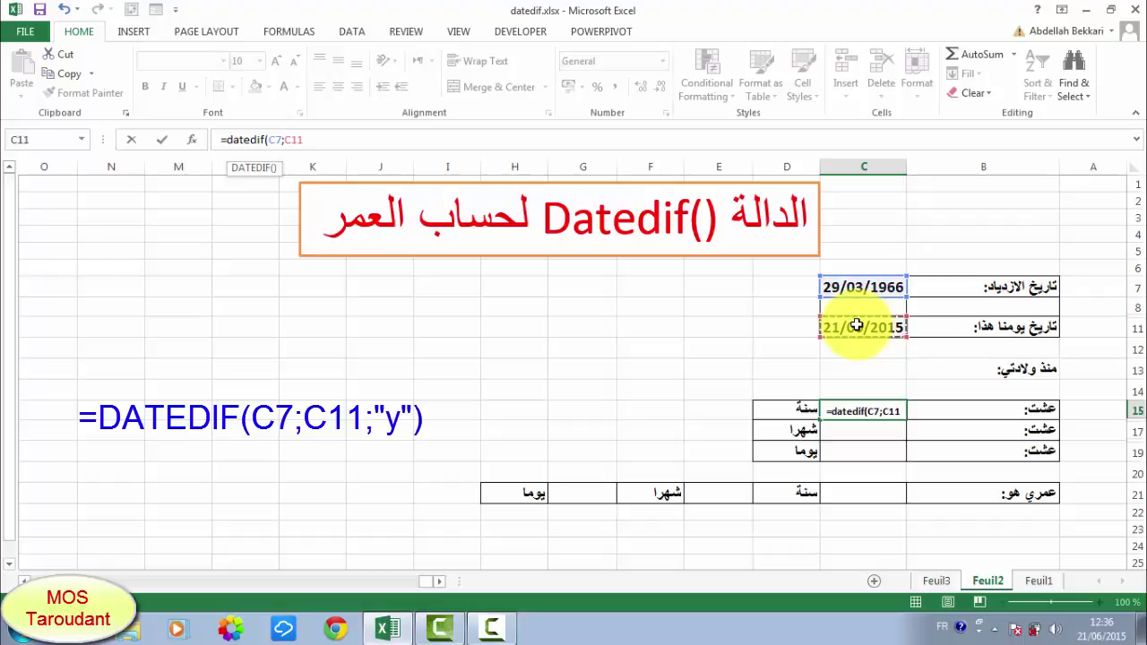
text(;)
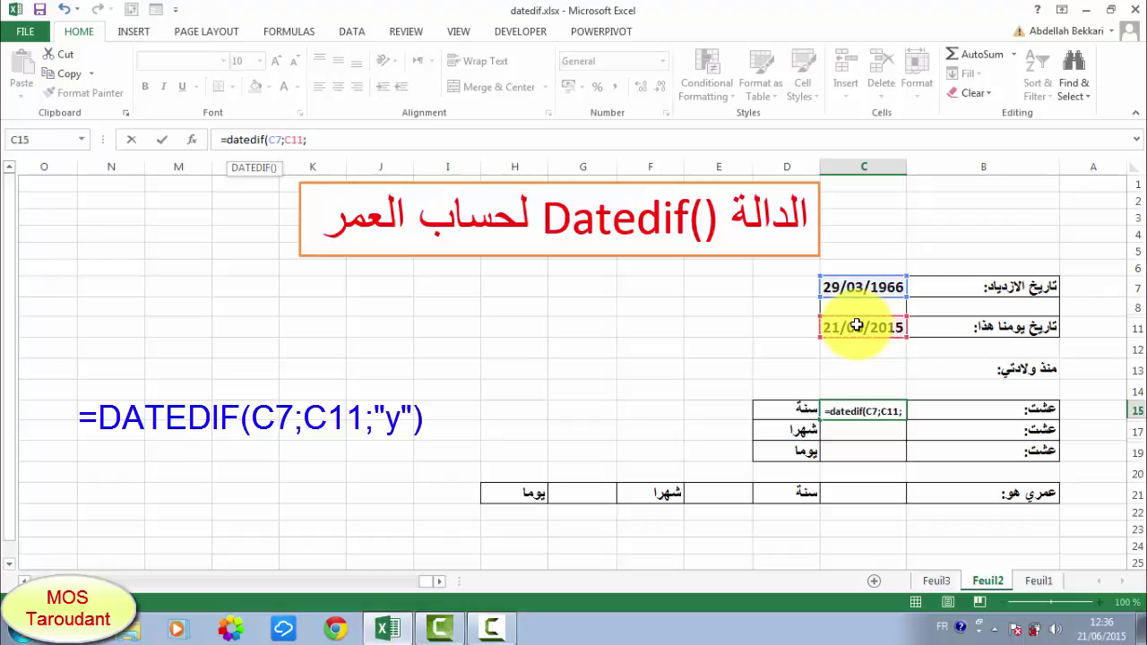
text(")
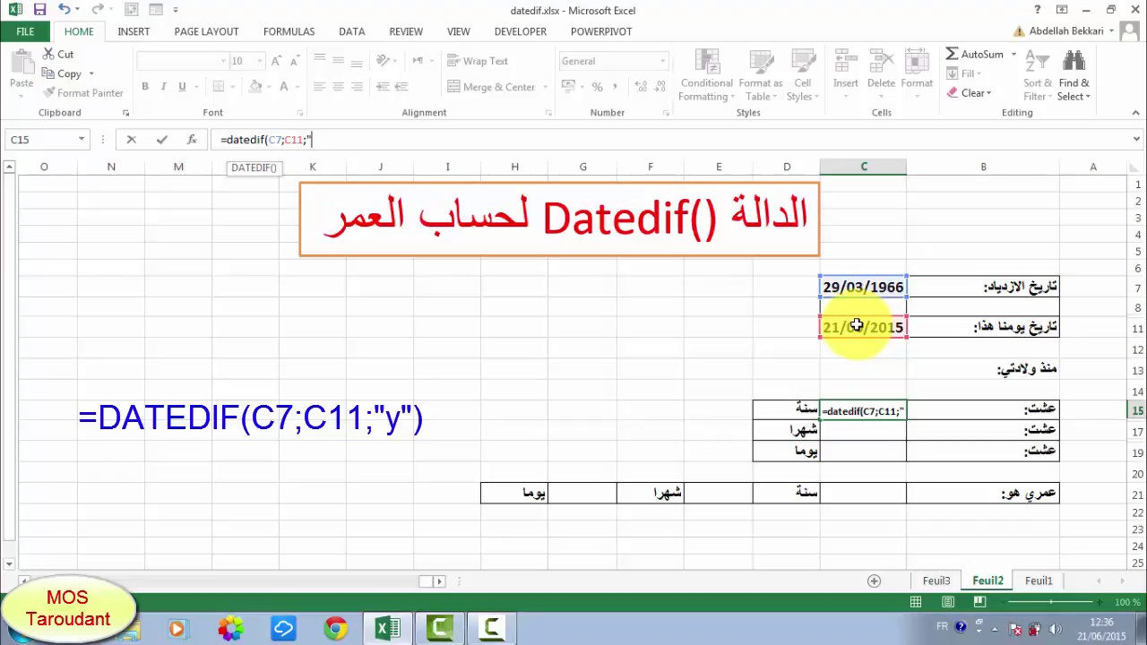
text(y)
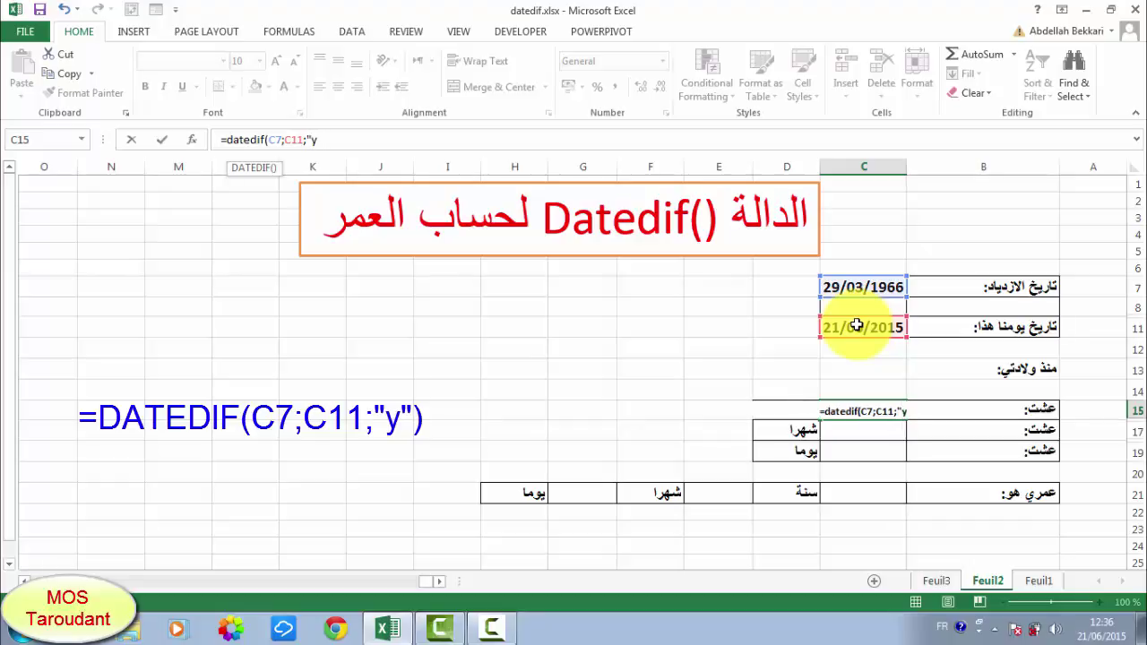
text("))
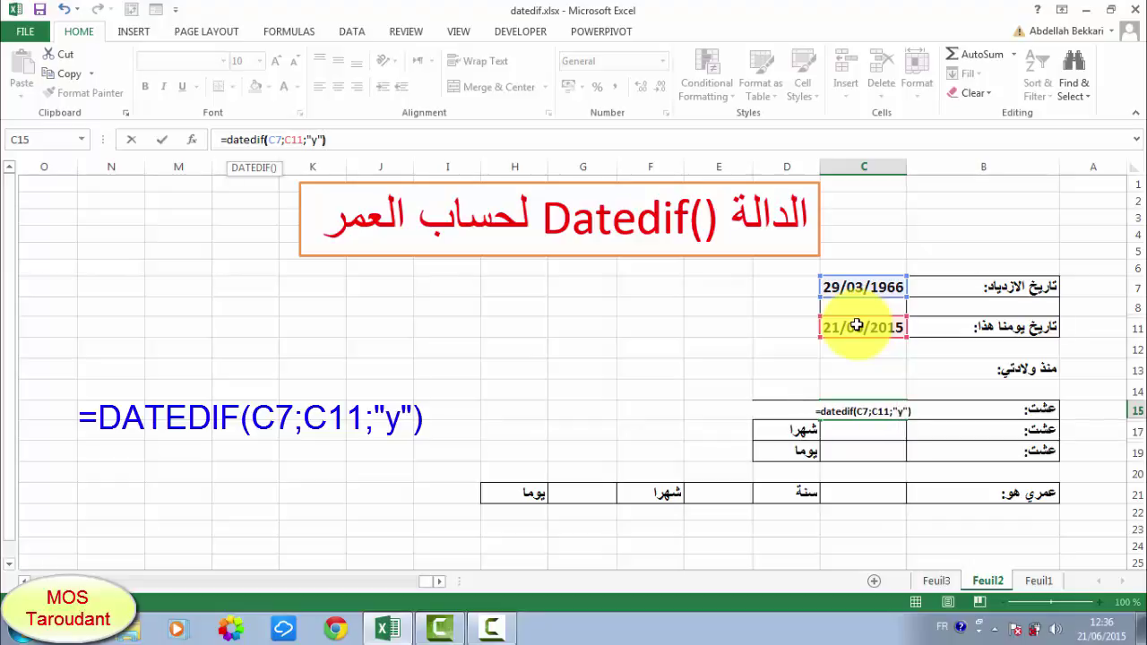
click(162, 142)
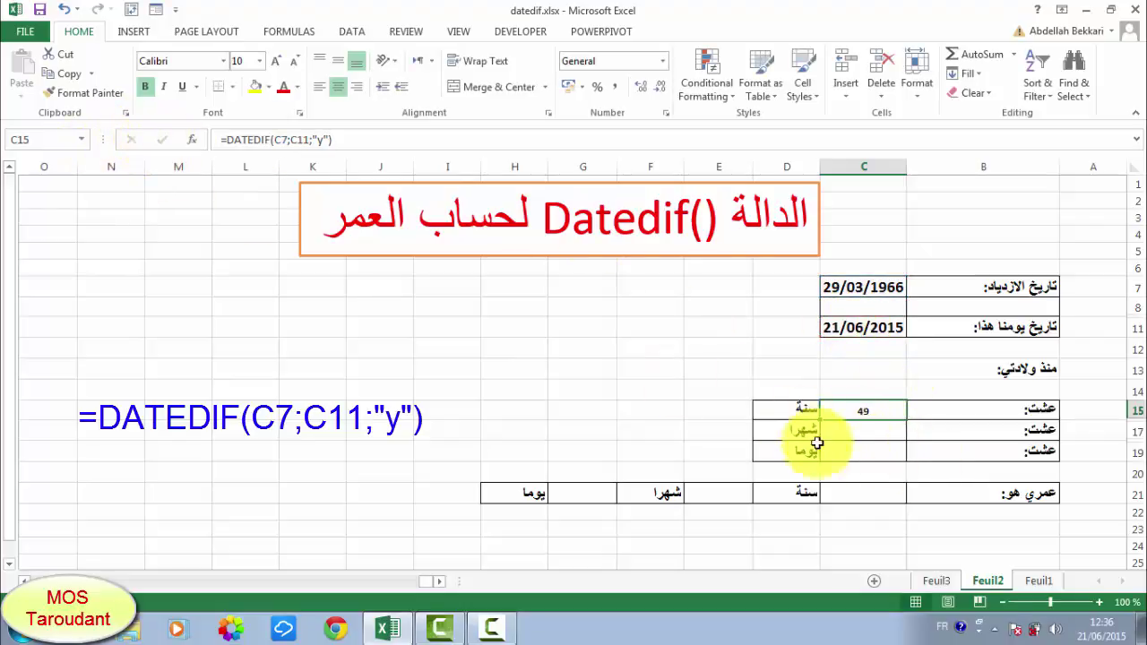
- Enter the formula =DATEDIF(C7;C11;"m") in cell C17 to calculate the months lived
click(867, 431)
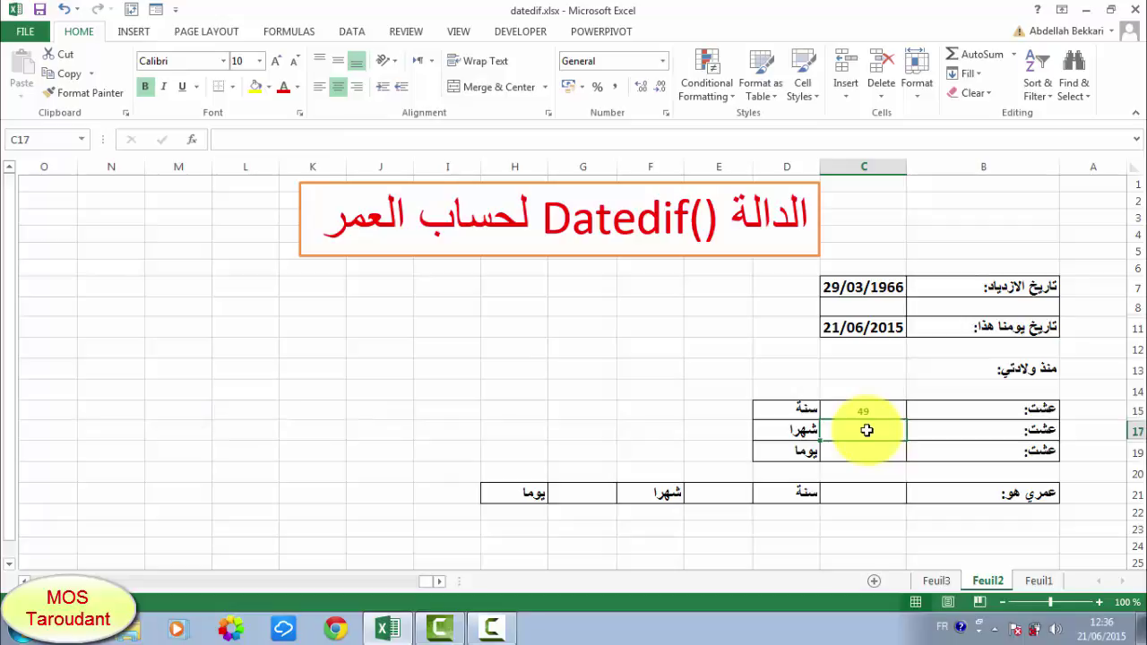
text(=)
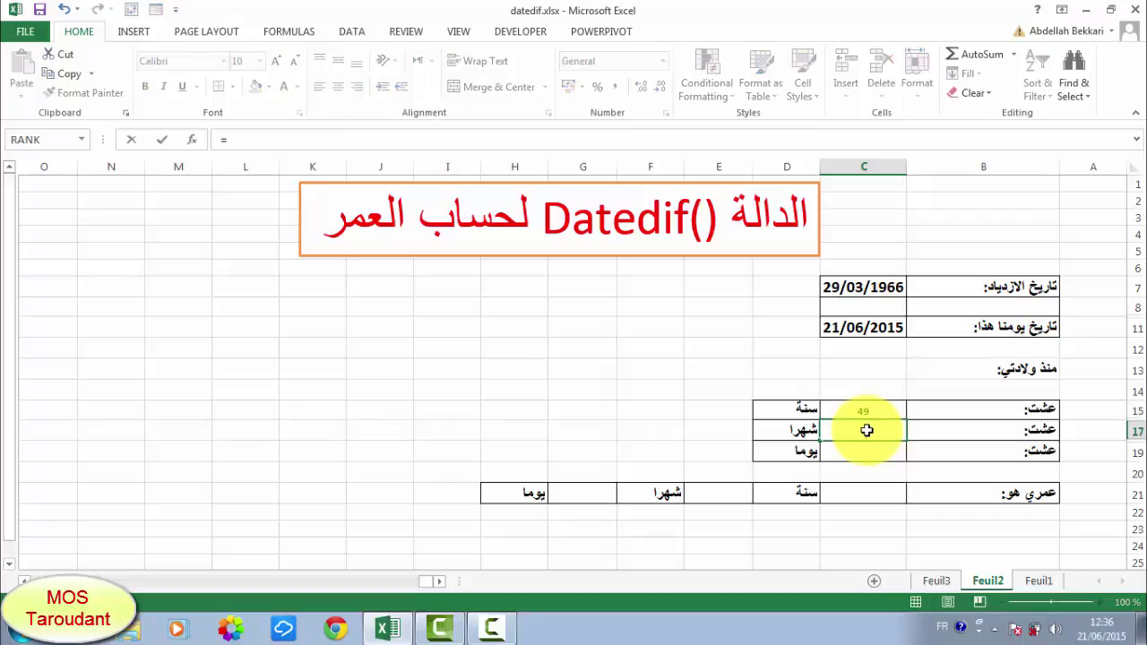
click(255, 137)
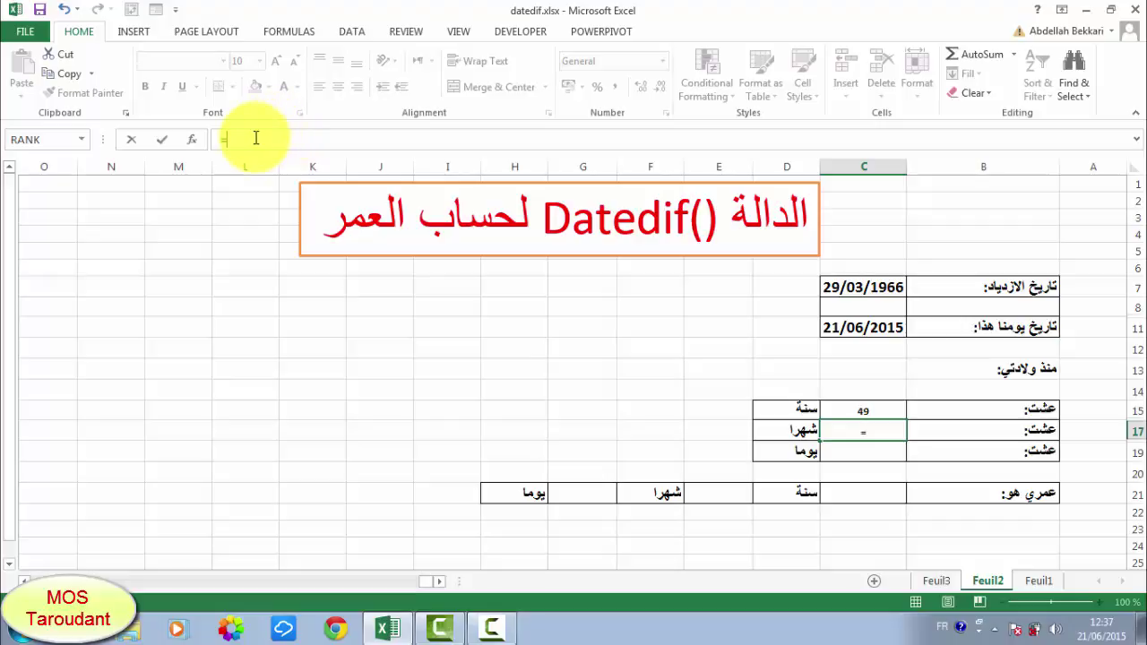
text(dat)
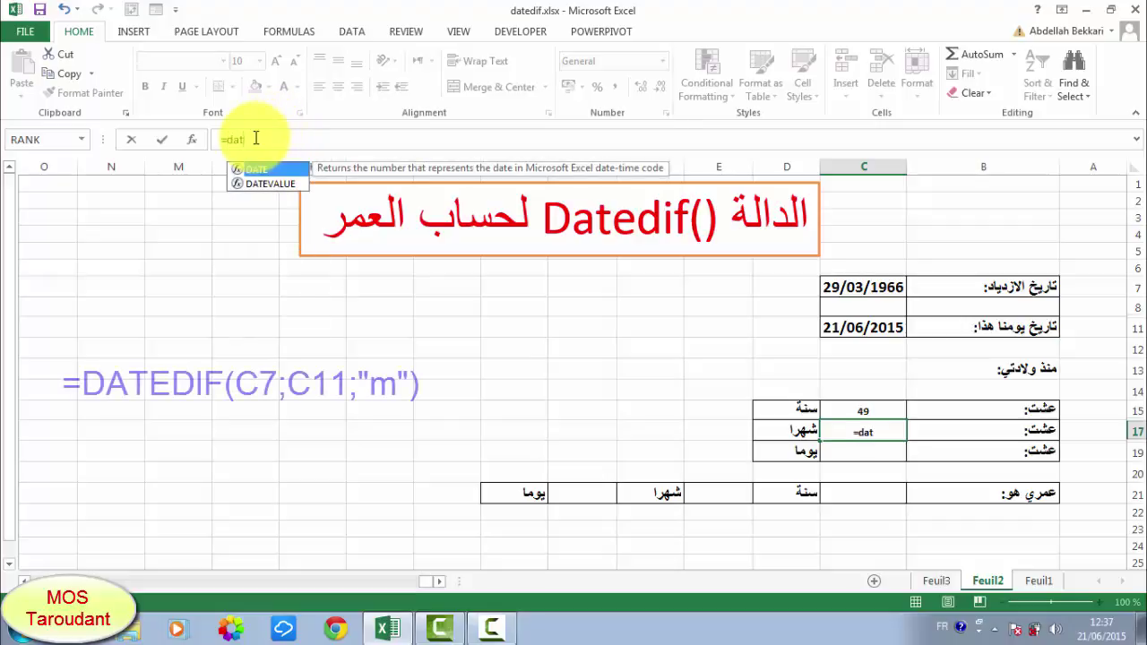
text(edif()
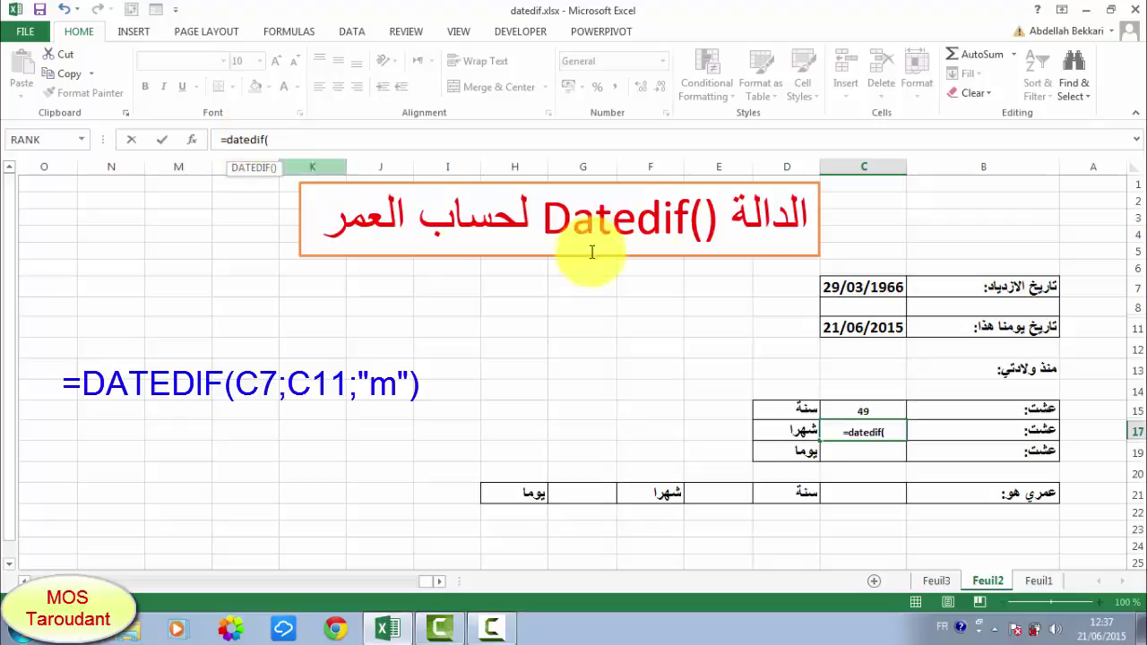
click(867, 286)
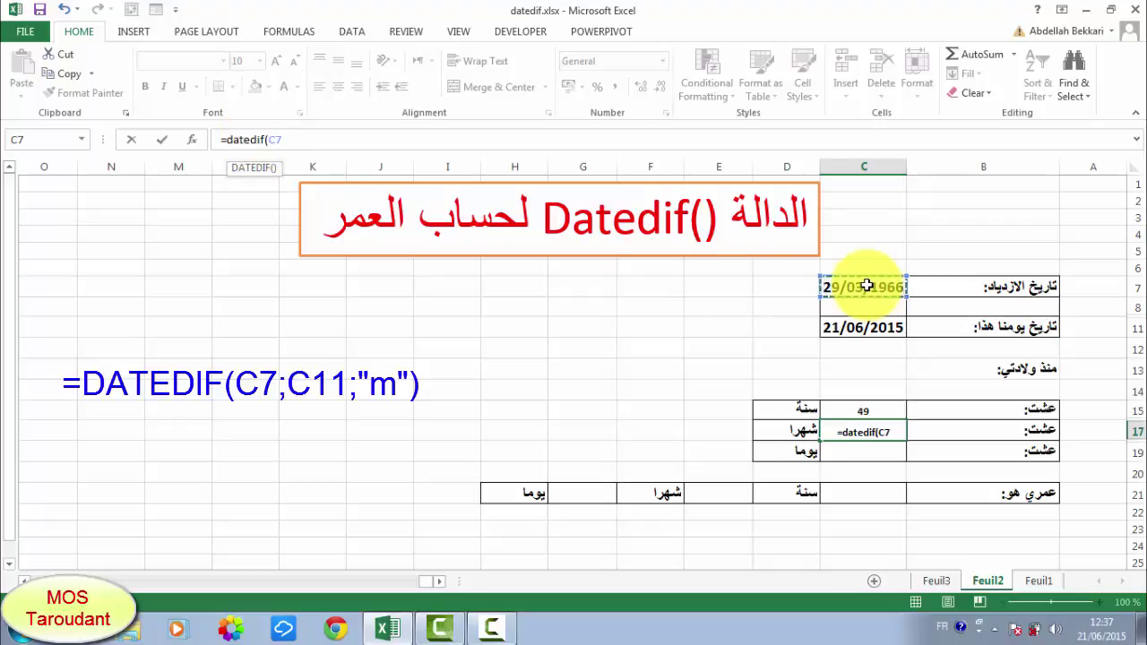
text(;)
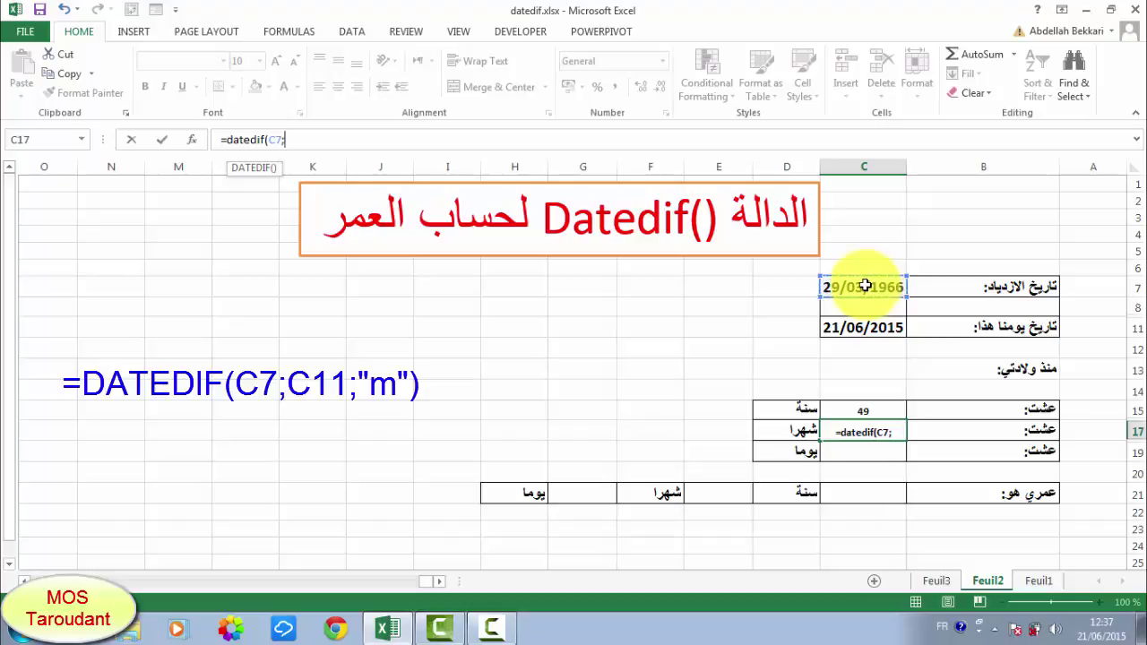
click(858, 327)
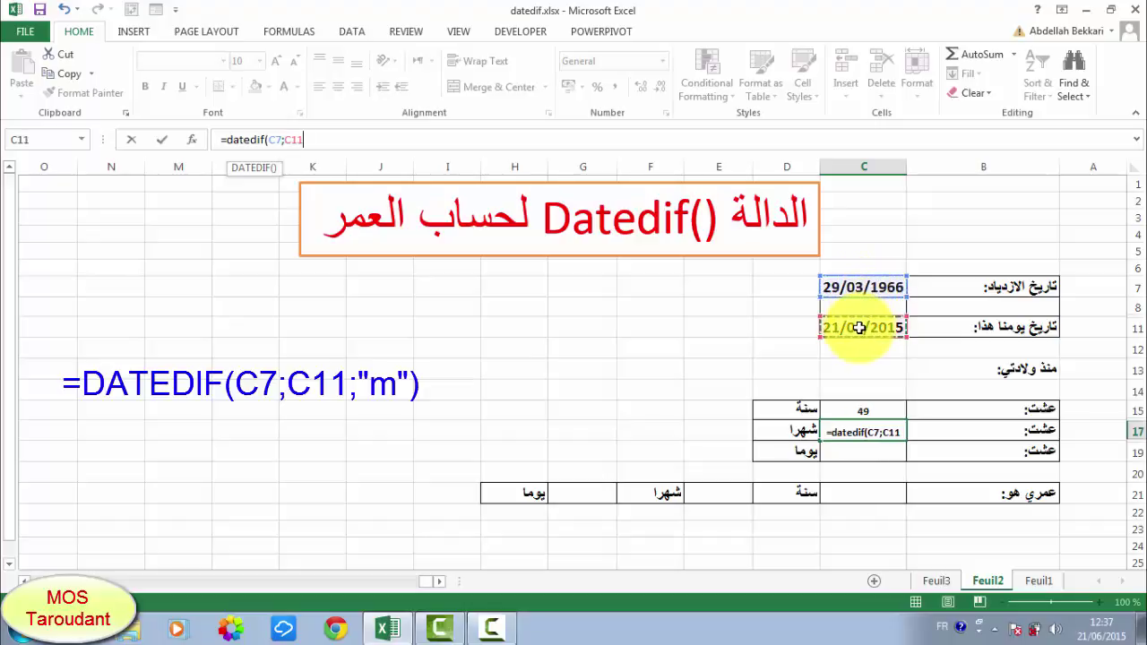
text(;)
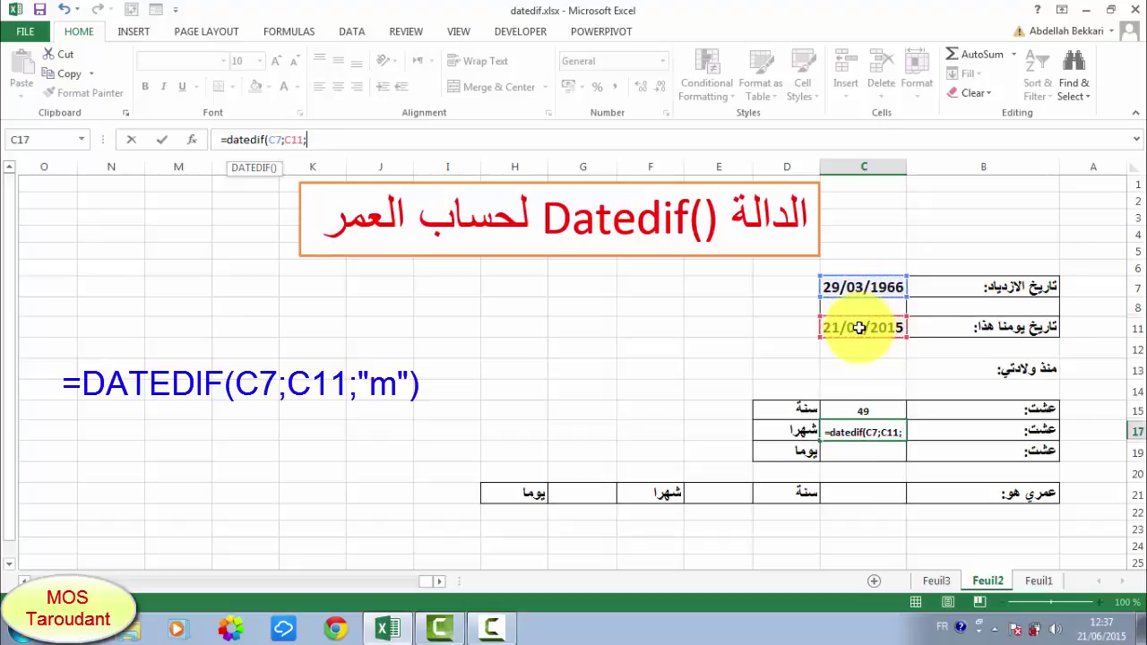
text("m)
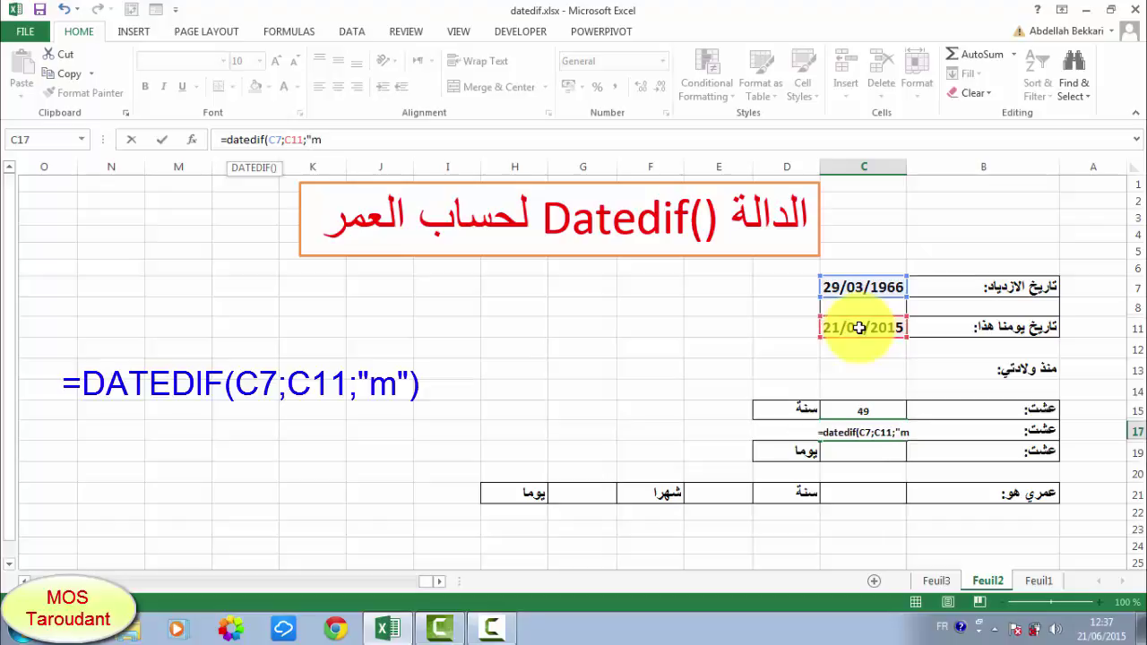
text("))
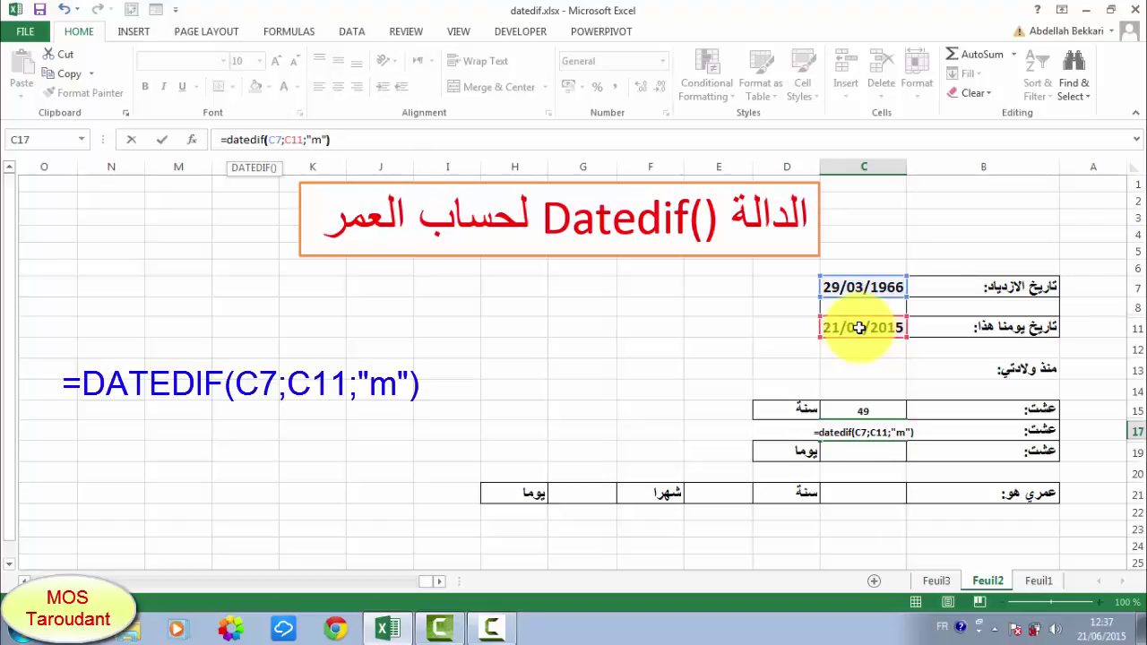
click(159, 144)
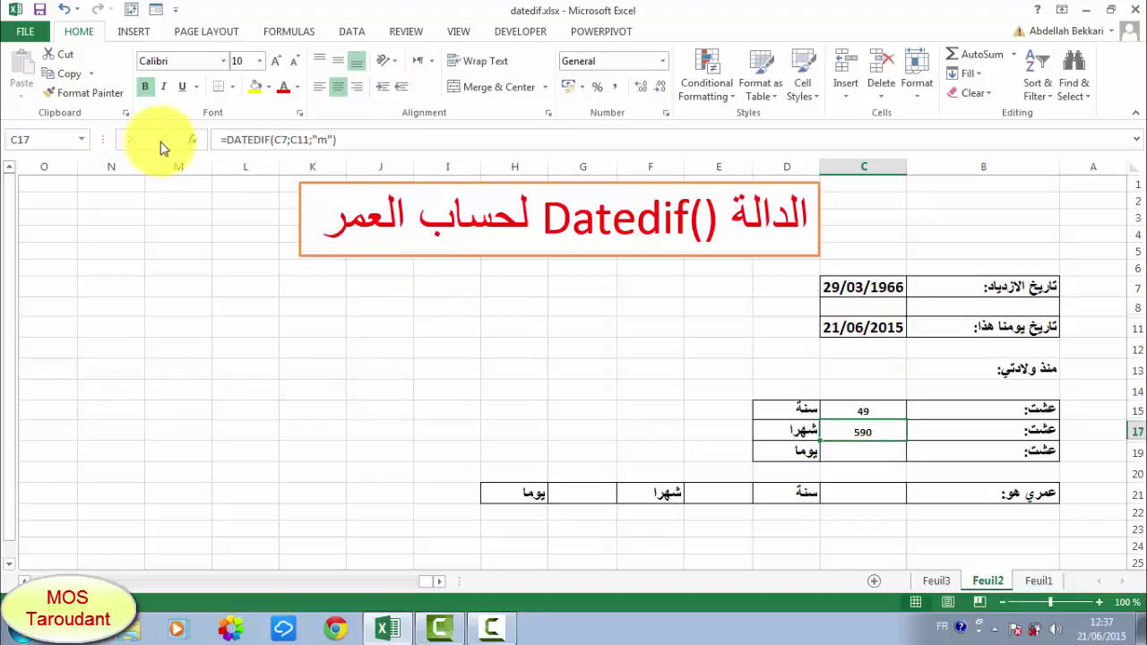
- Enter the formula =DATEDIF(C7;C11;"d") in cell C19 to calculate the days lived
click(841, 453)
click(222, 139)
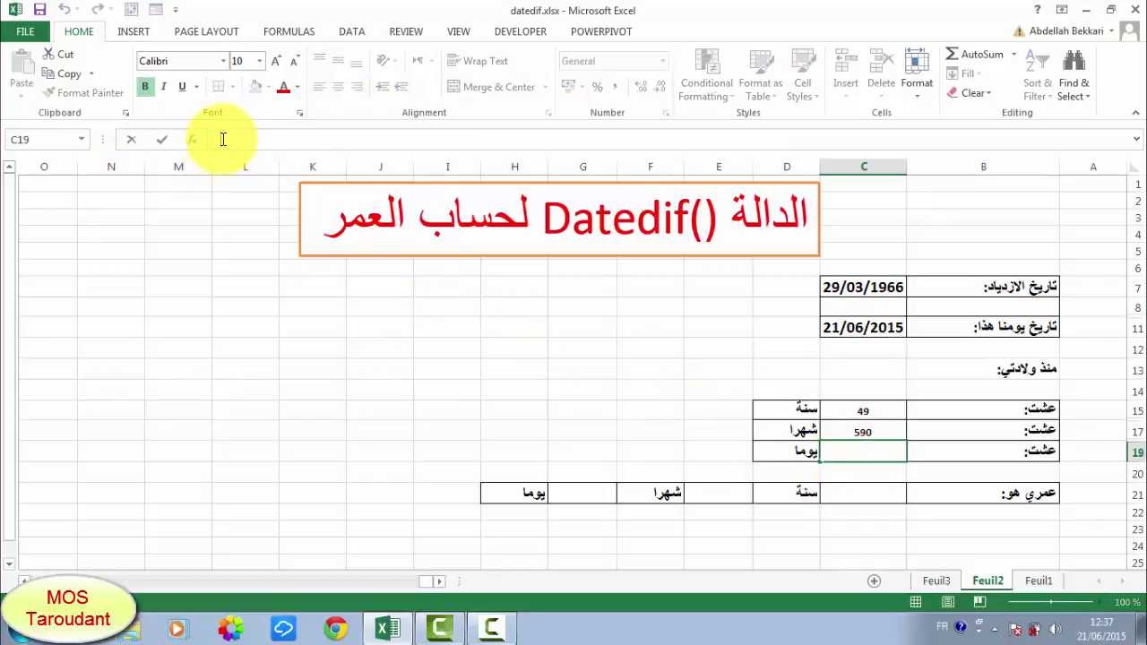
text(=da)
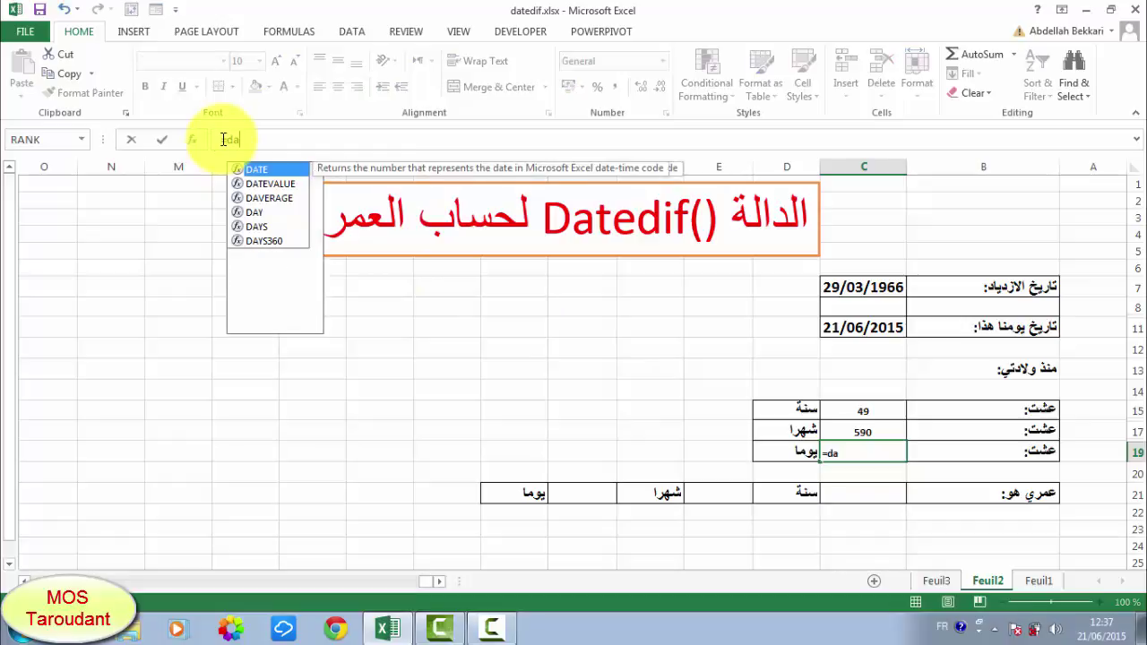
text(ted)
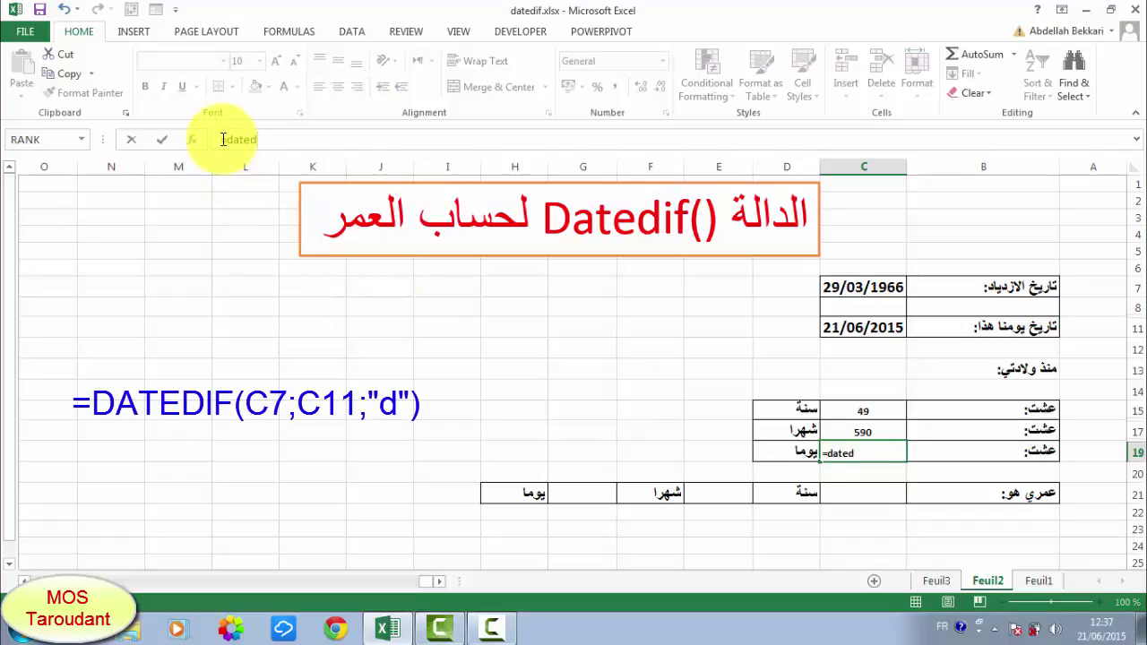
text(if()
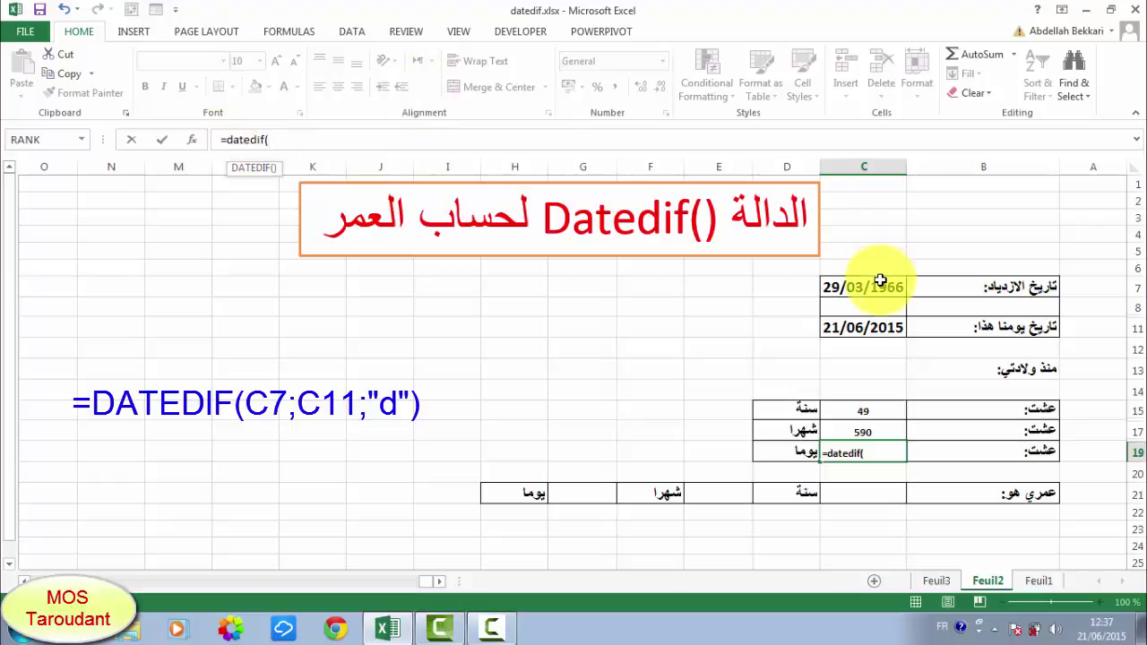
click(880, 281)
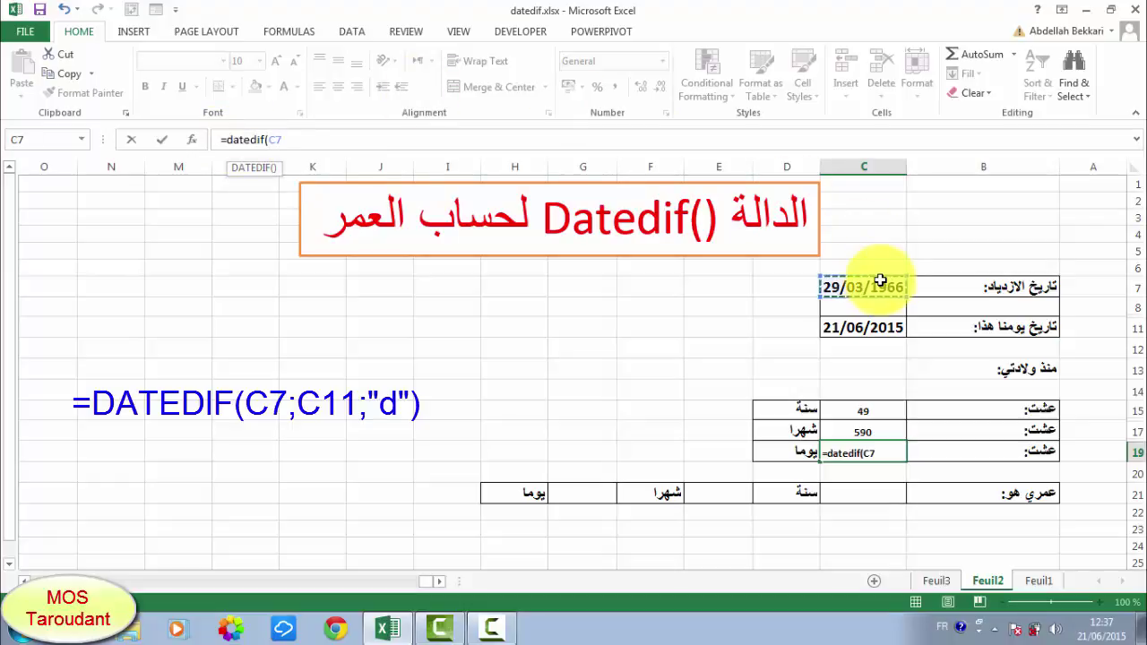
text(;)
click(849, 325)
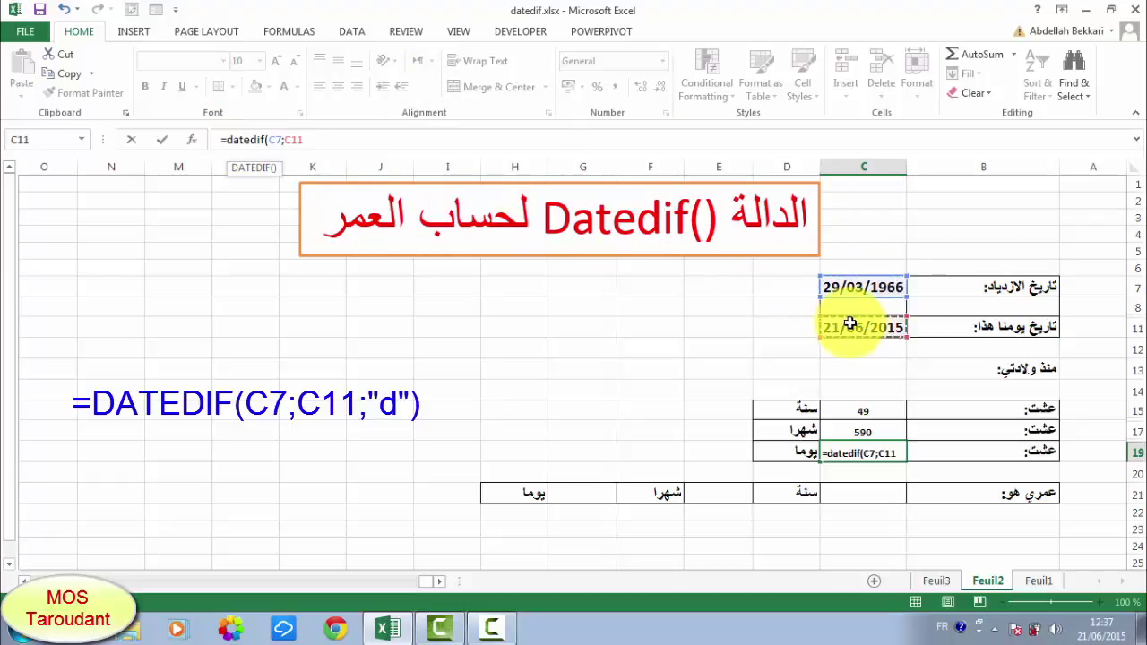
text(;"d)
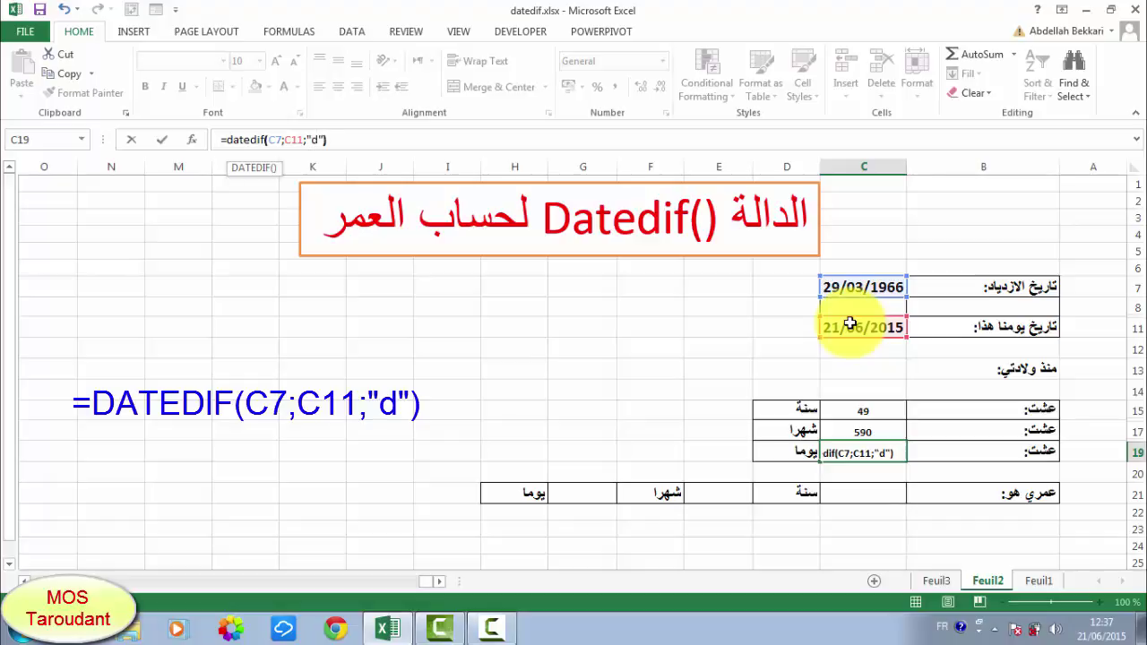
click(159, 146)
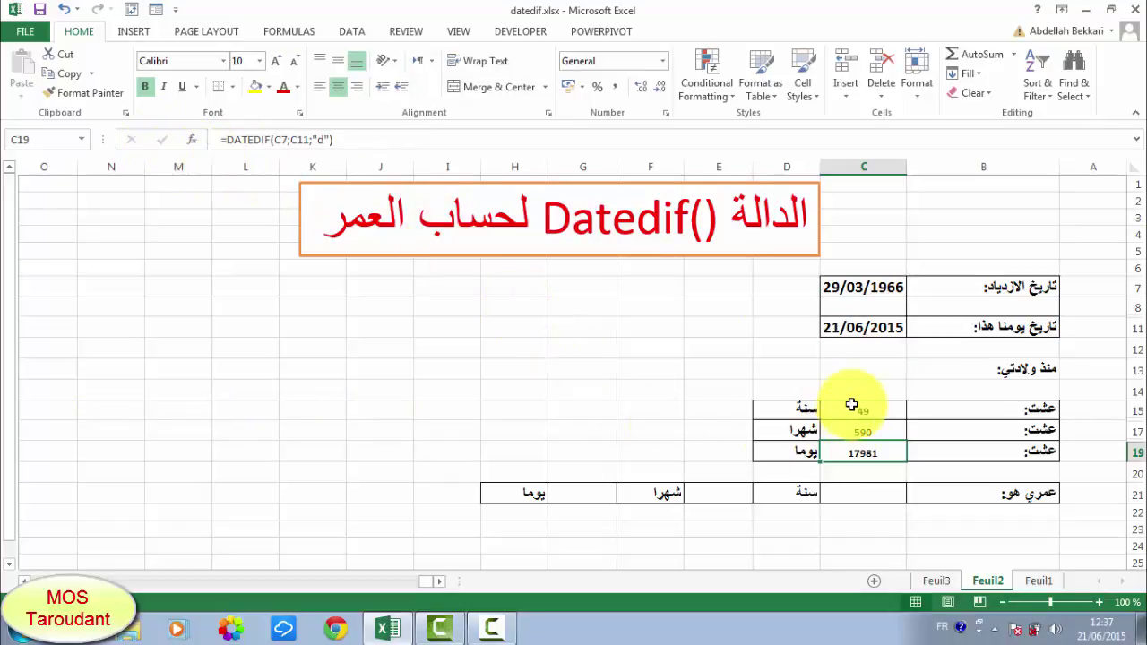
- Remove the bold formatting from the results in cells C15 to C19 and set their font size to 14
drag(856, 410, 857, 452)
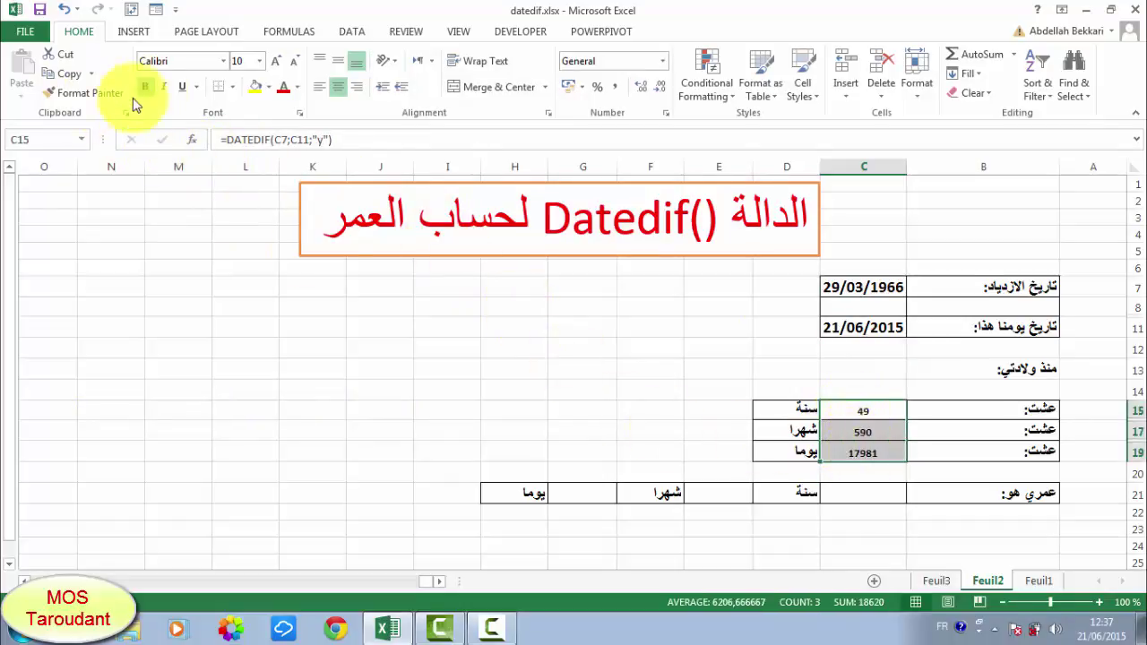
click(259, 61)
click(243, 152)
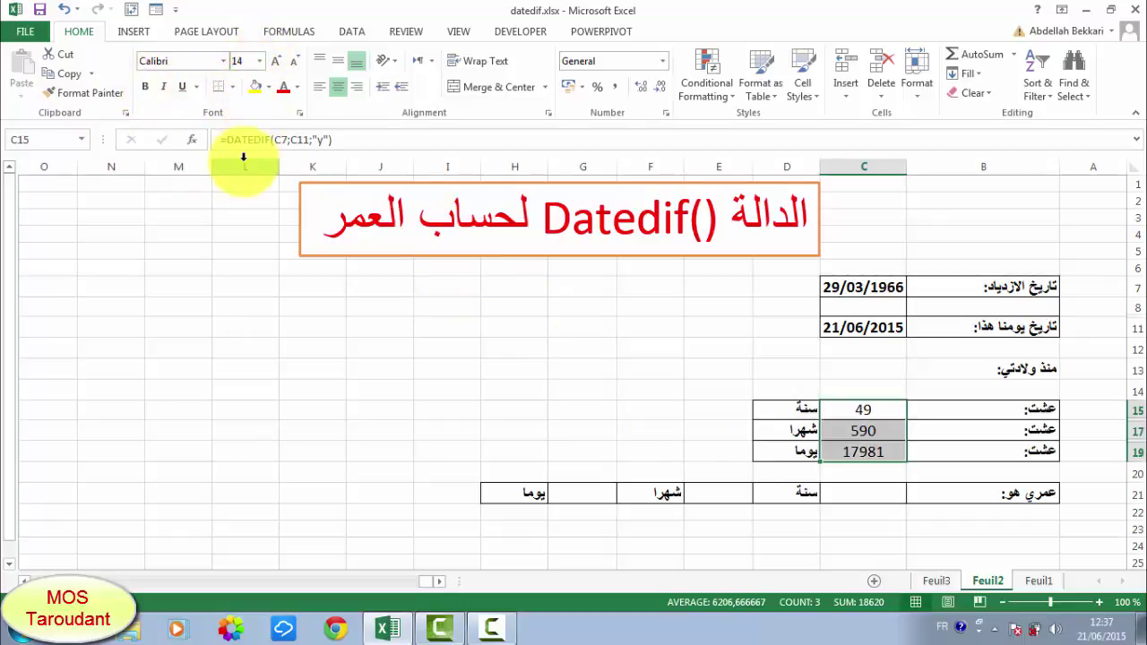
click(157, 295)
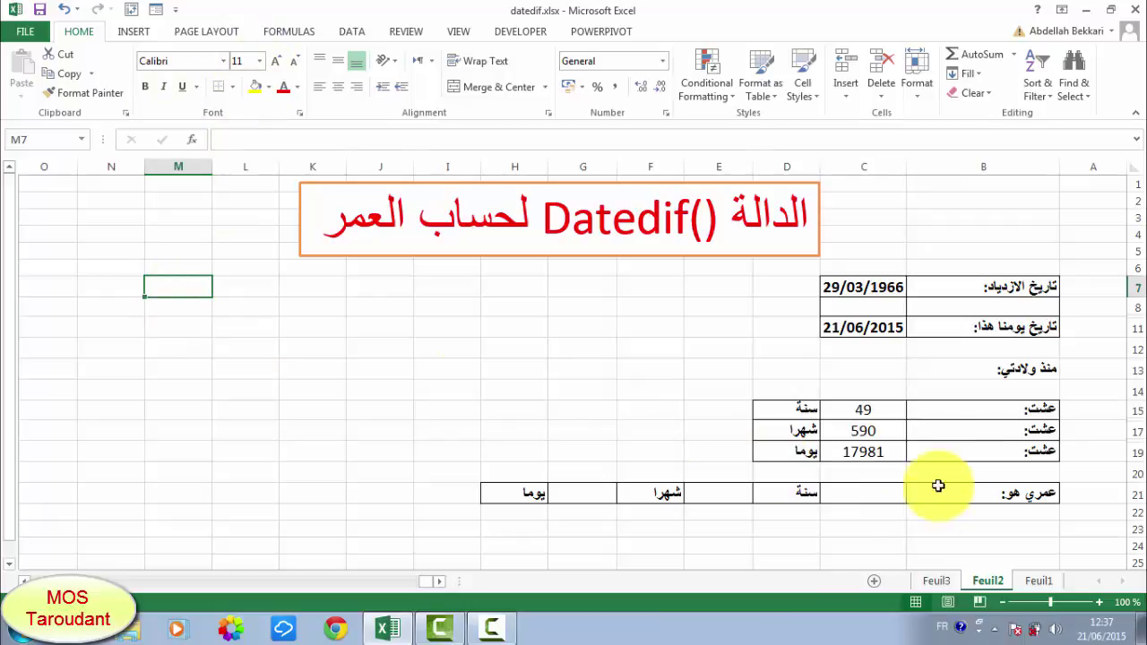
- Enter the formula =DATEDIF(C7;C11;"y") in cell C21 for the years part of the age
click(844, 492)
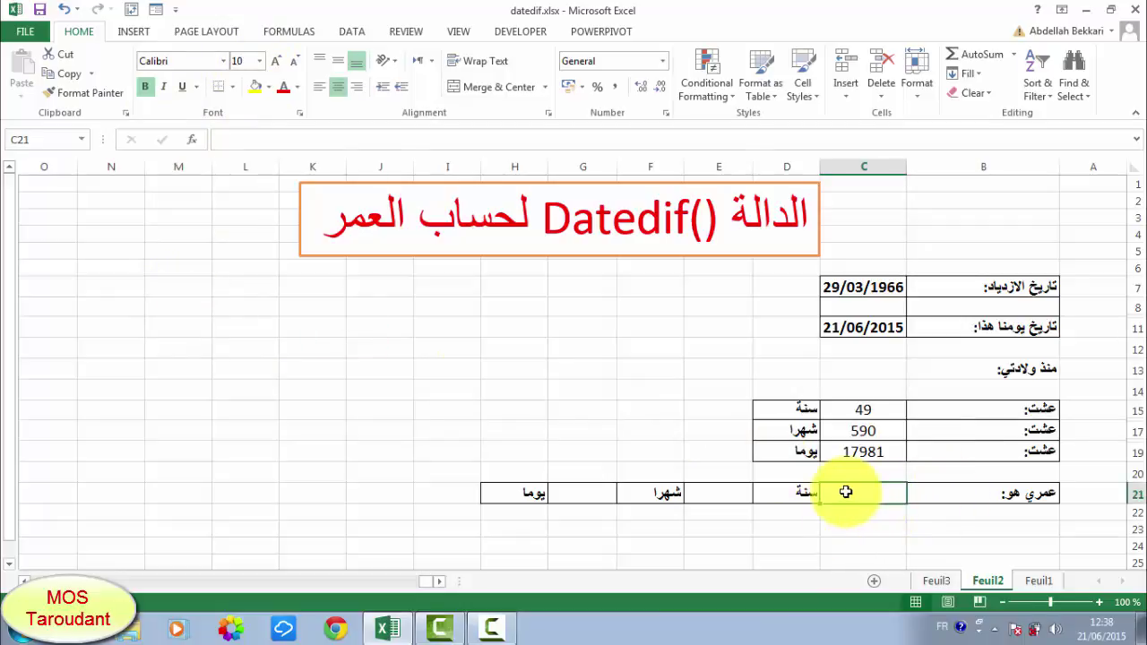
text(=da)
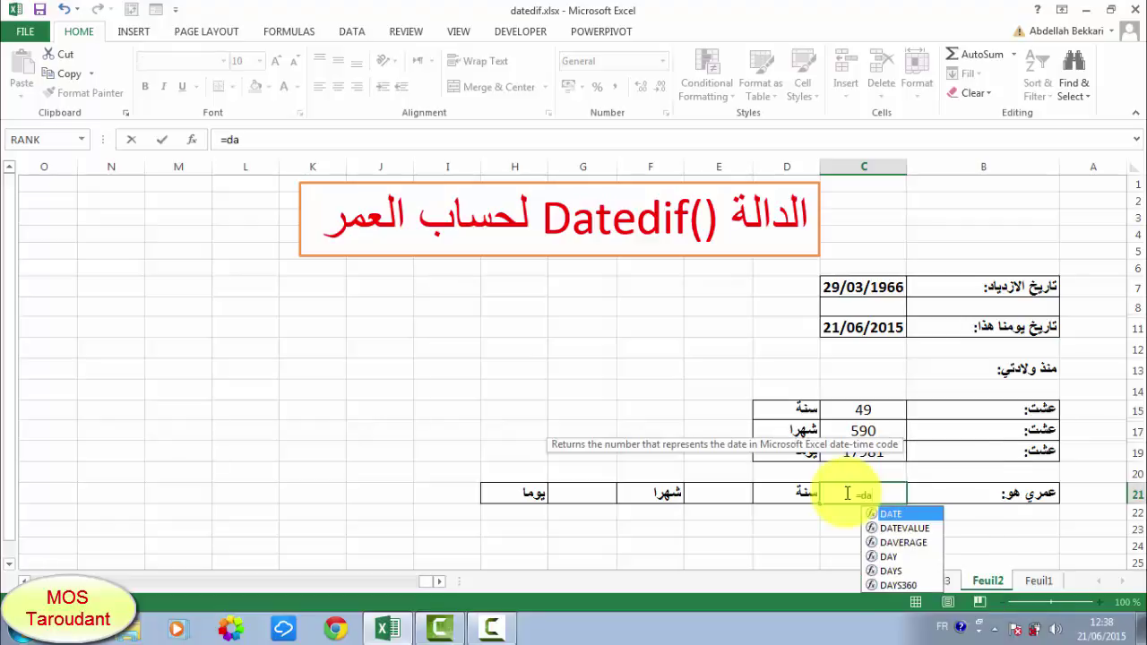
click(272, 139)
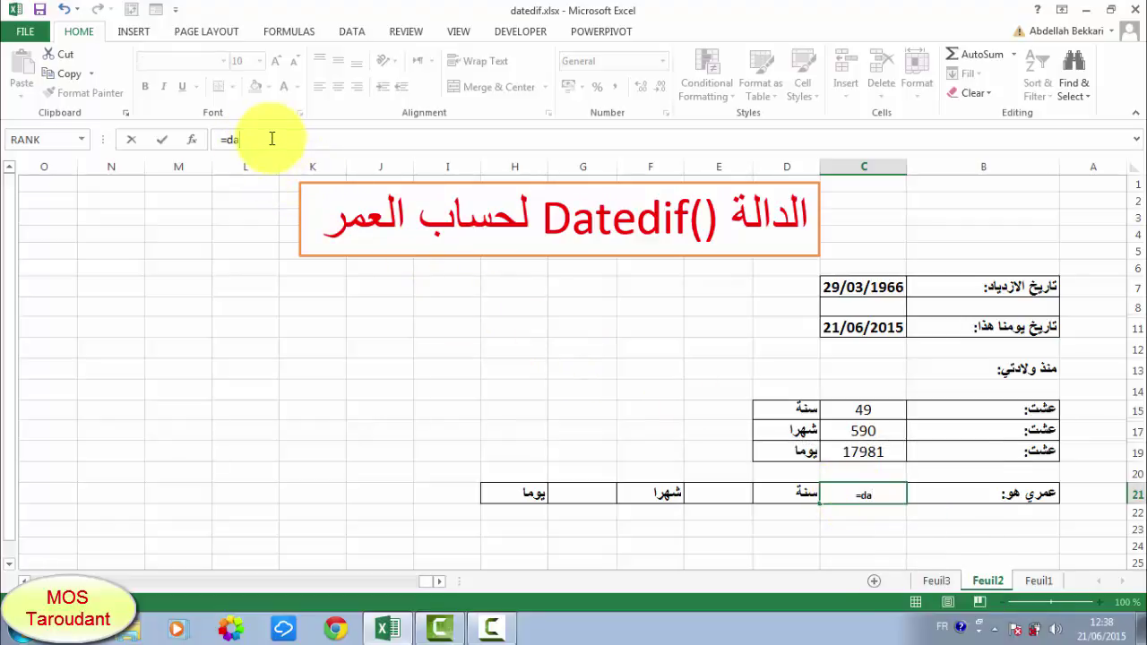
text(tedif()
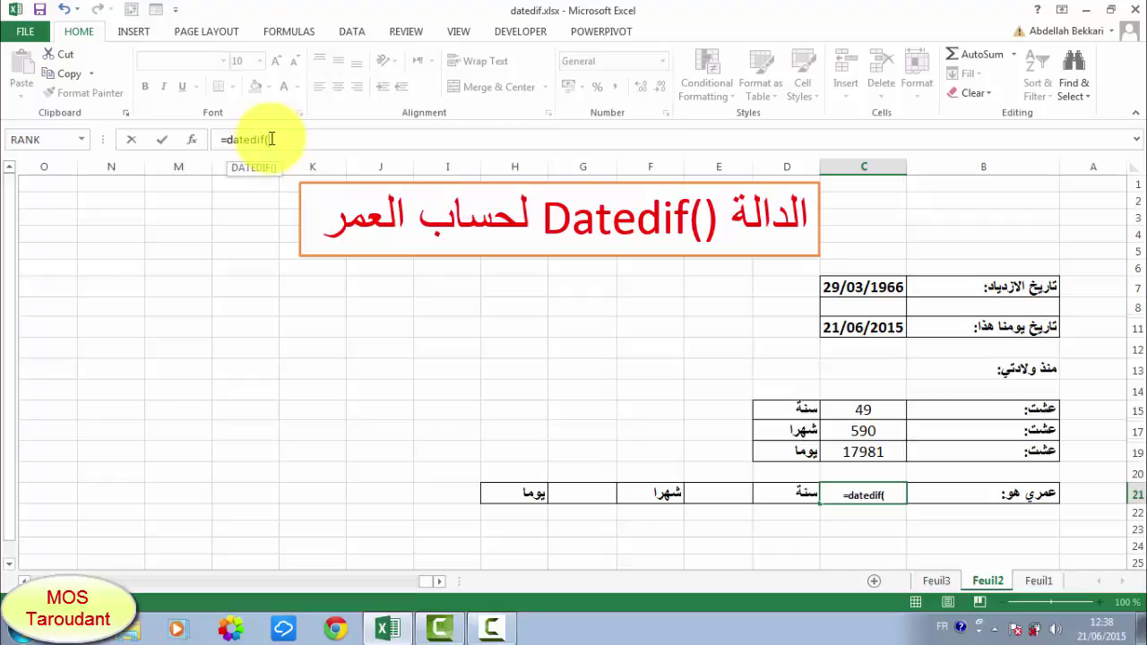
click(861, 283)
text(;)
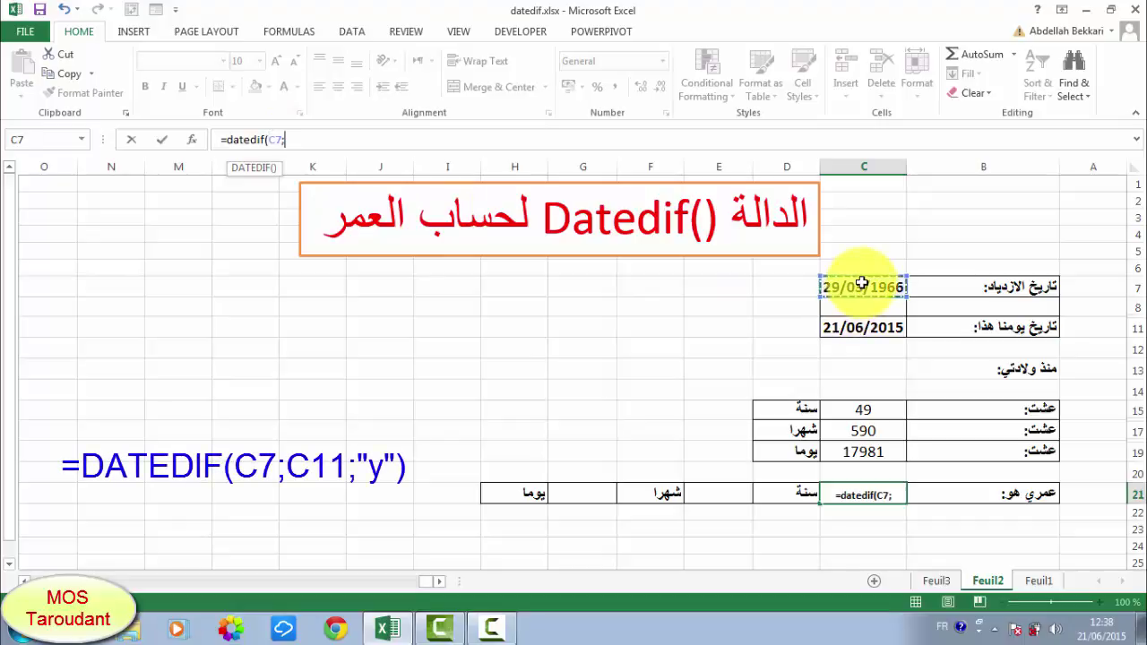
click(860, 327)
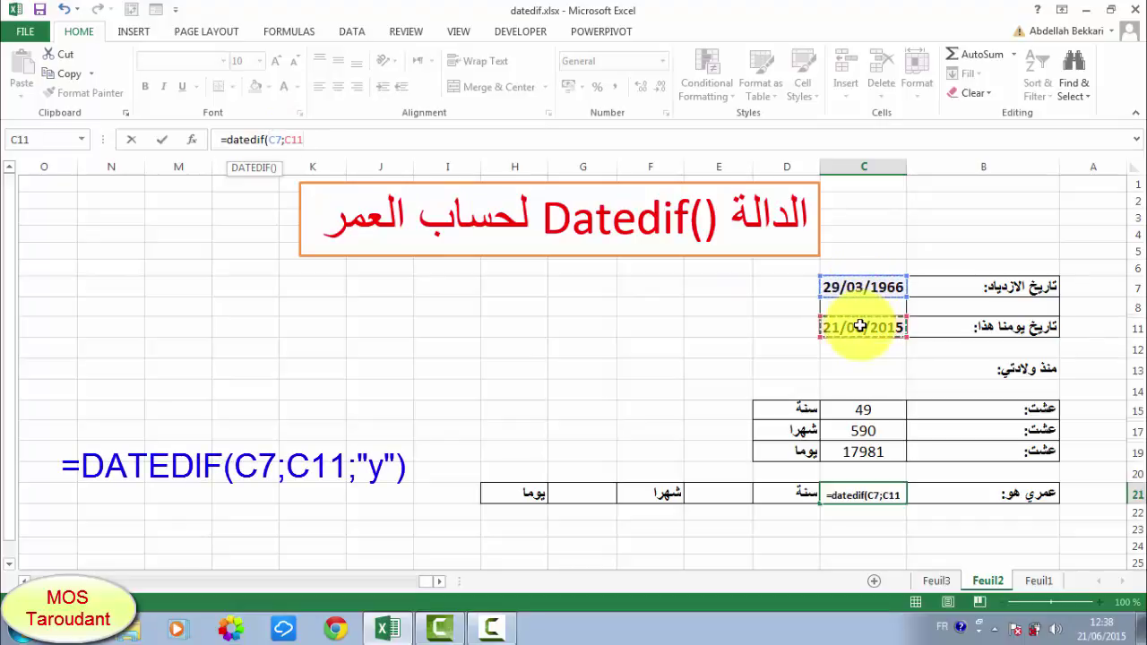
text(;)
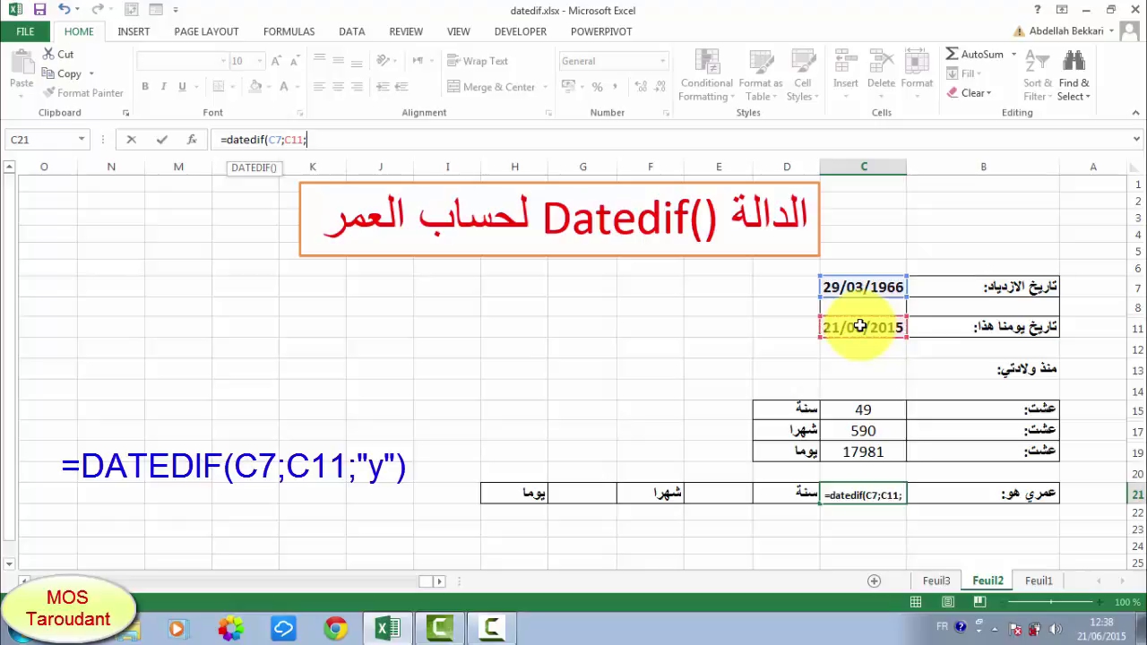
text("y"))
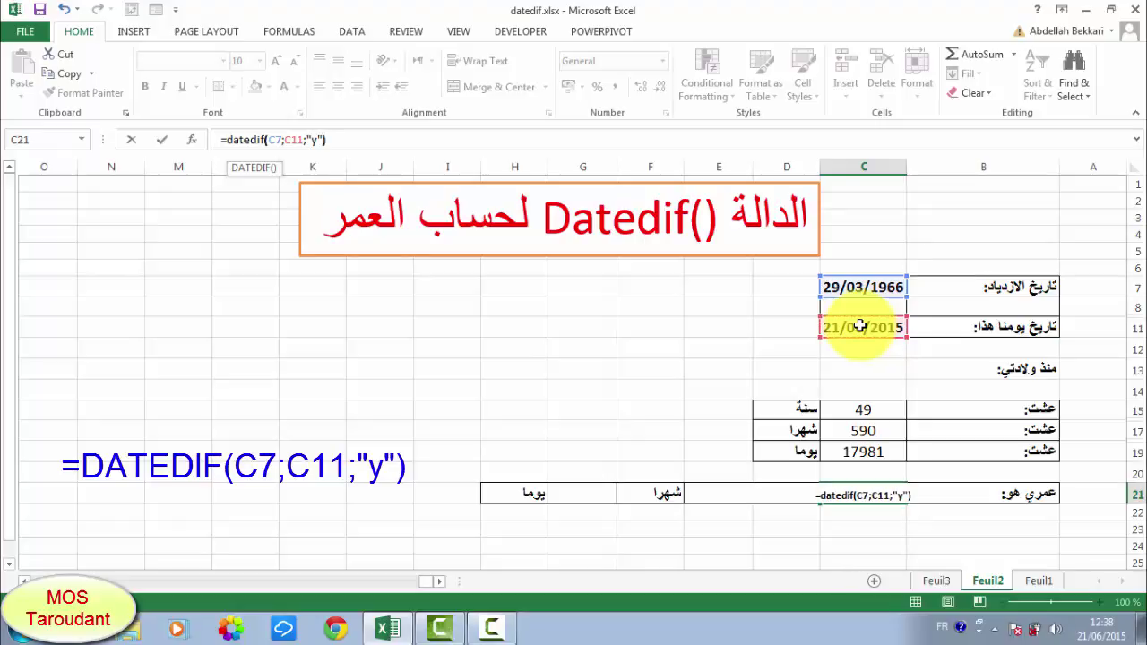
click(162, 140)
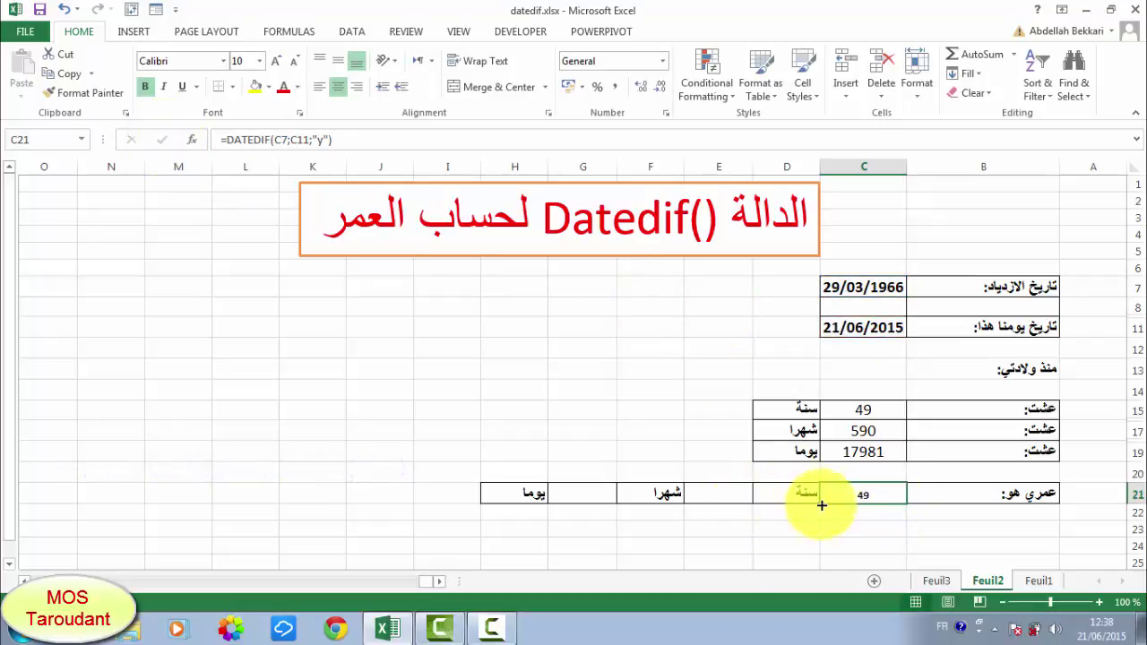
- Enter the formula =DATEDIF(C7;C11;"ym") in cell E21 for the months part of the age
click(704, 495)
text(=)
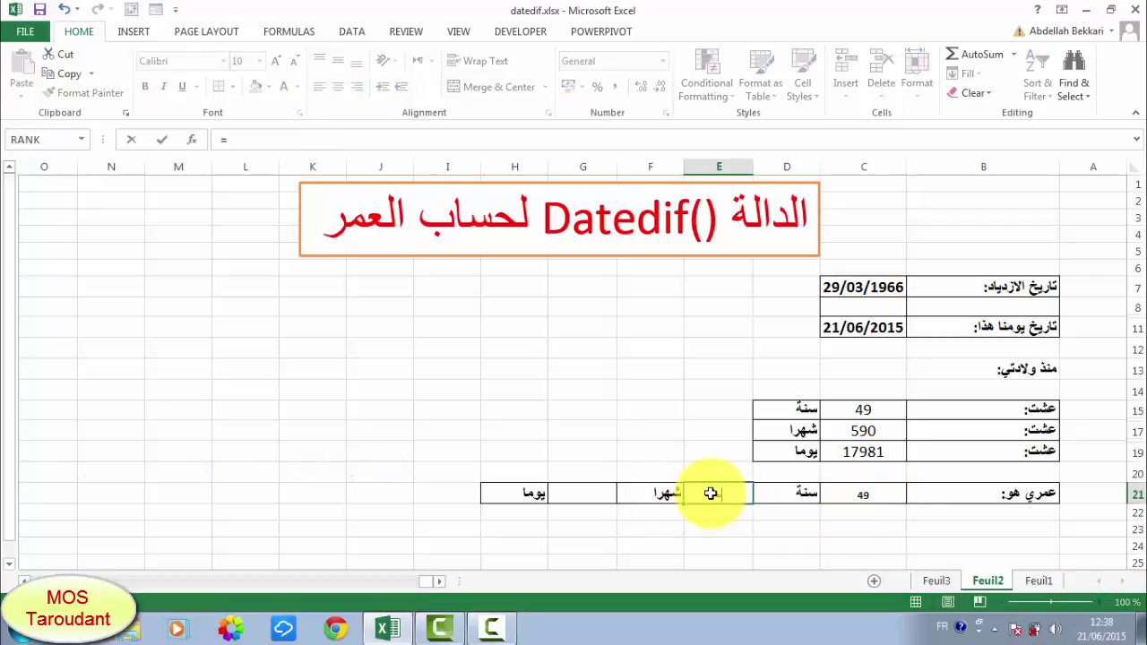
text(date)
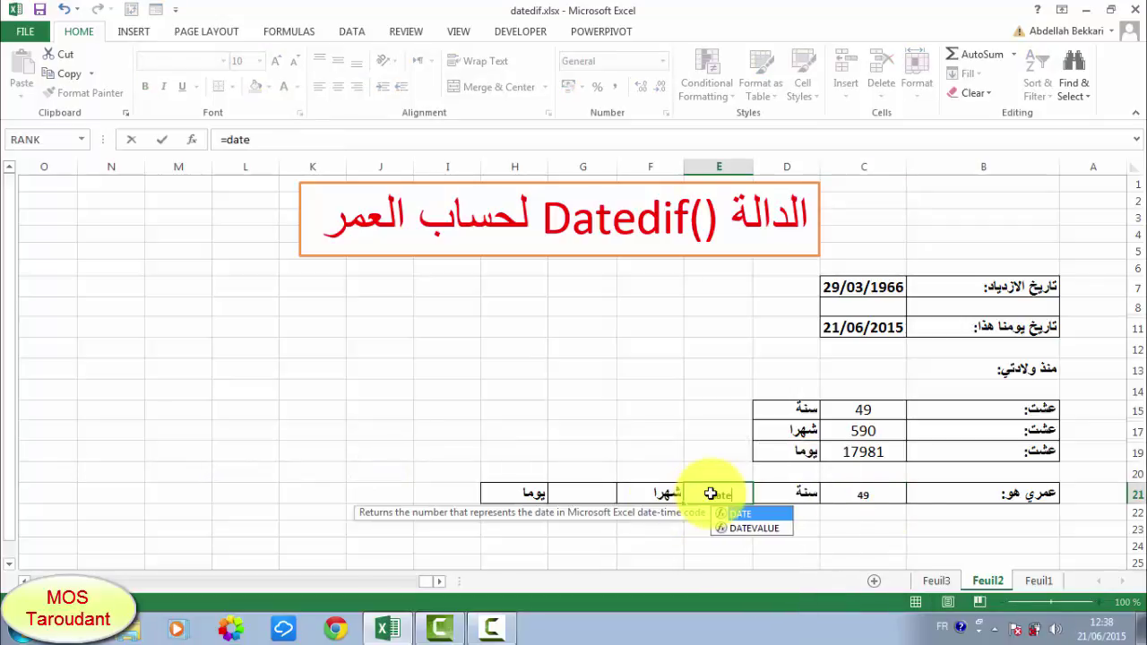
text(dif)
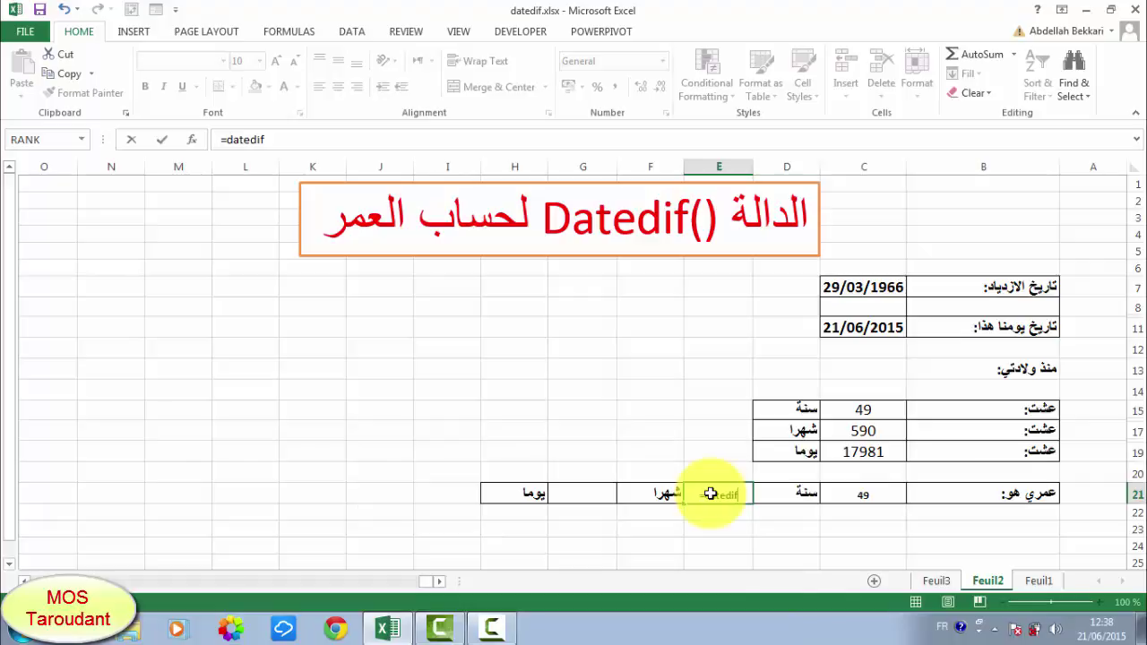
text(()
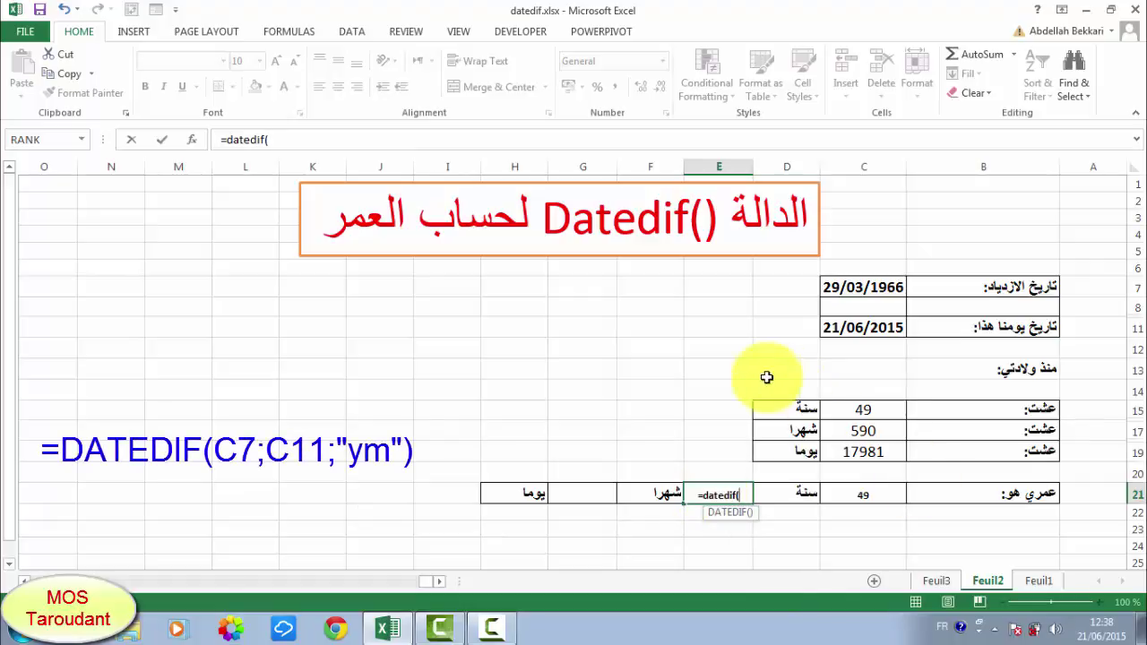
click(869, 285)
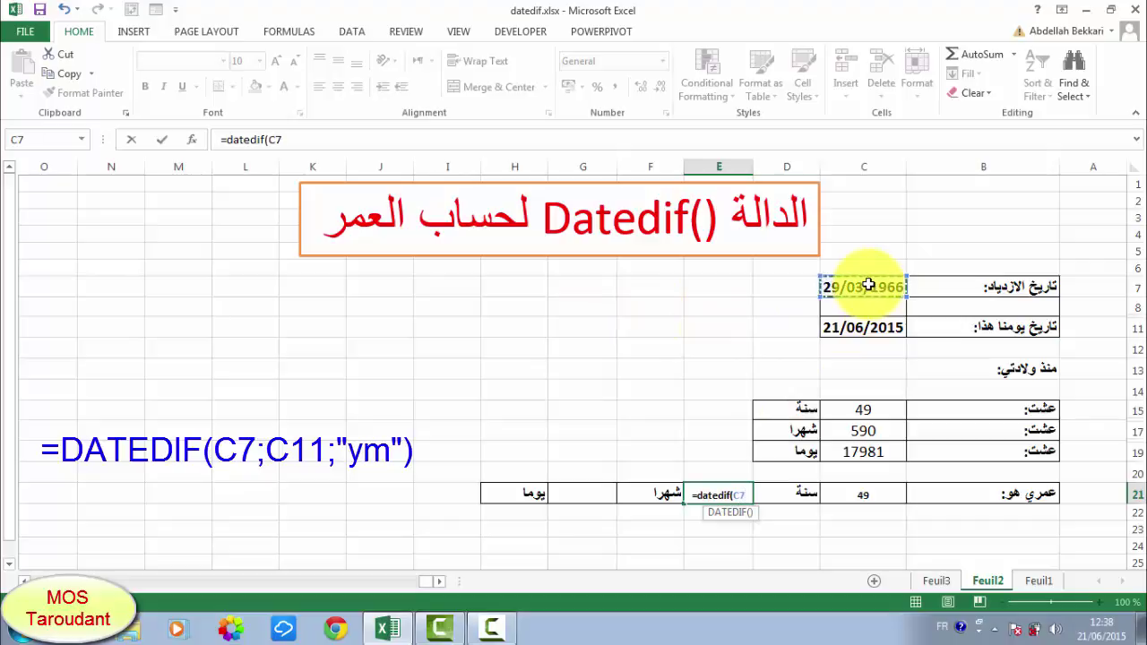
text(;)
click(865, 327)
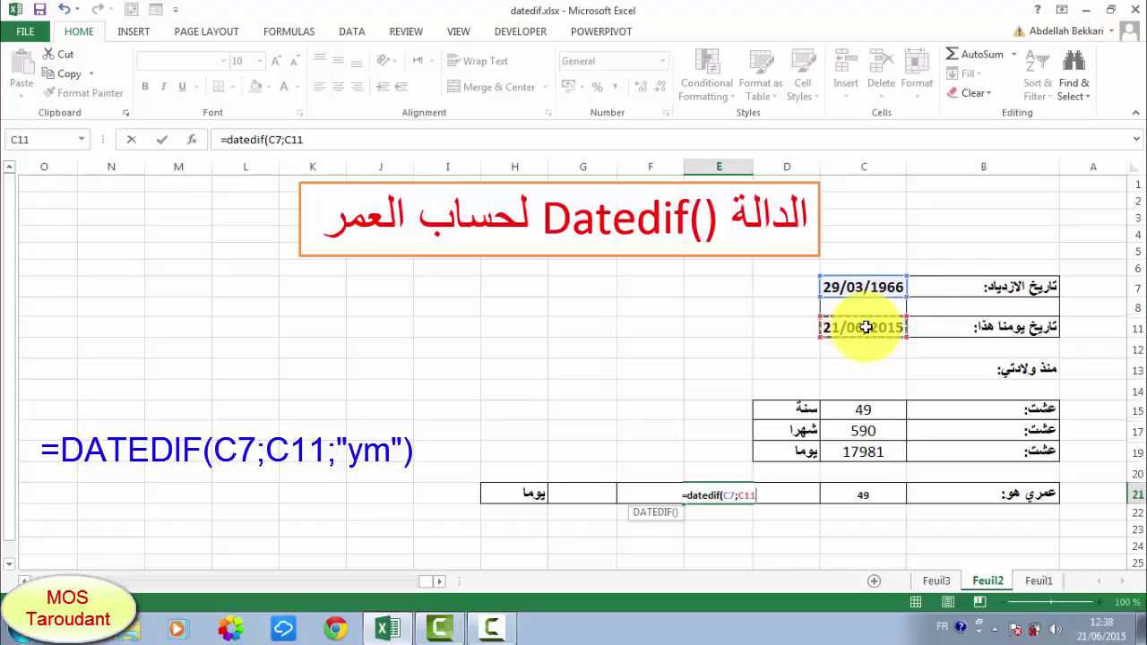
text(;)
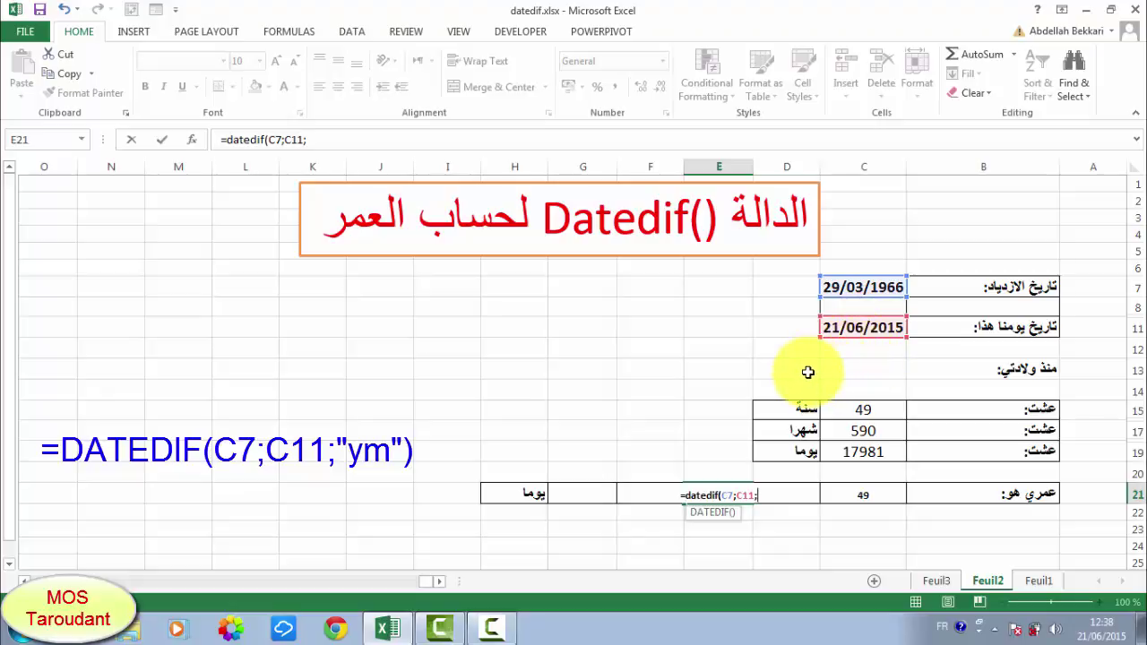
text(")
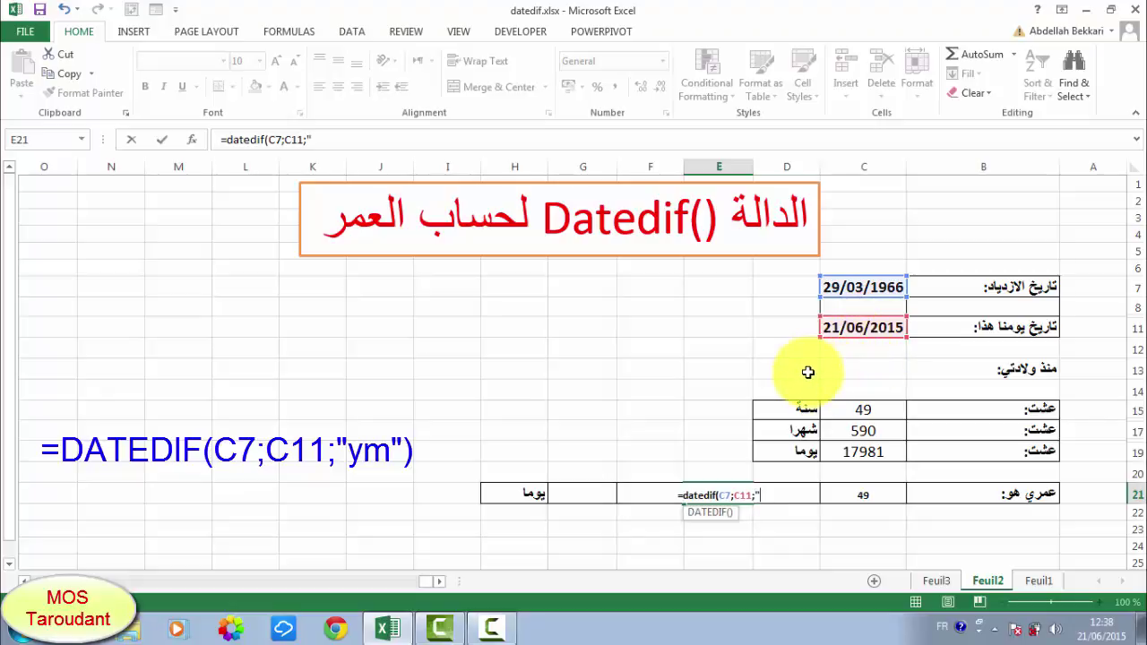
text(ym)
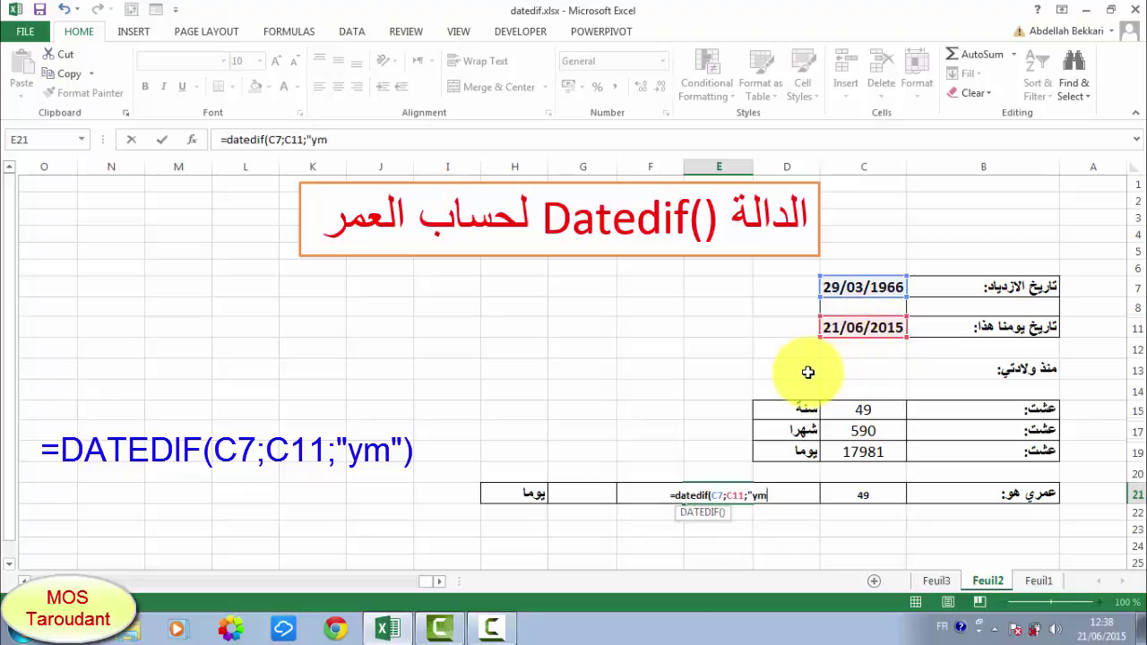
text(")
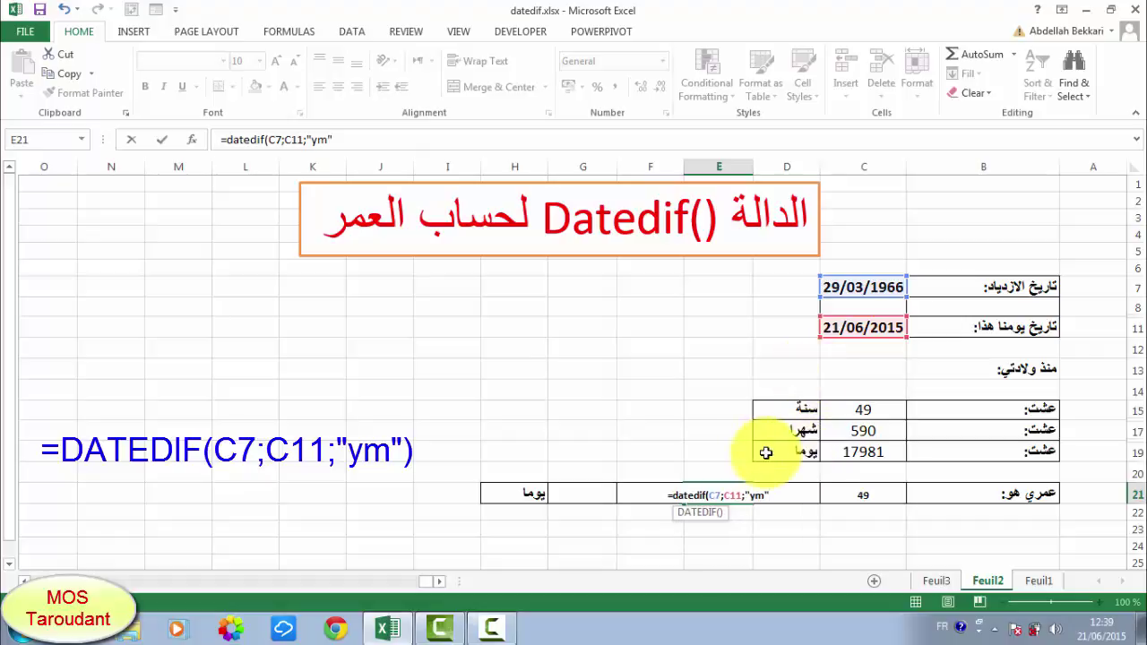
click(361, 135)
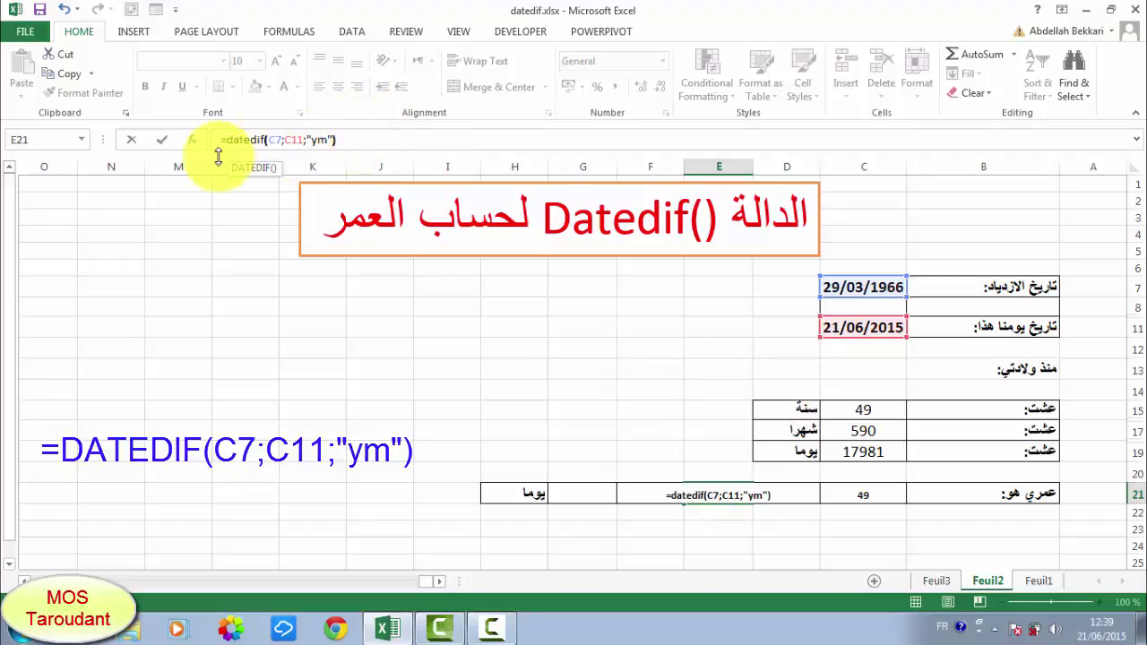
click(161, 141)
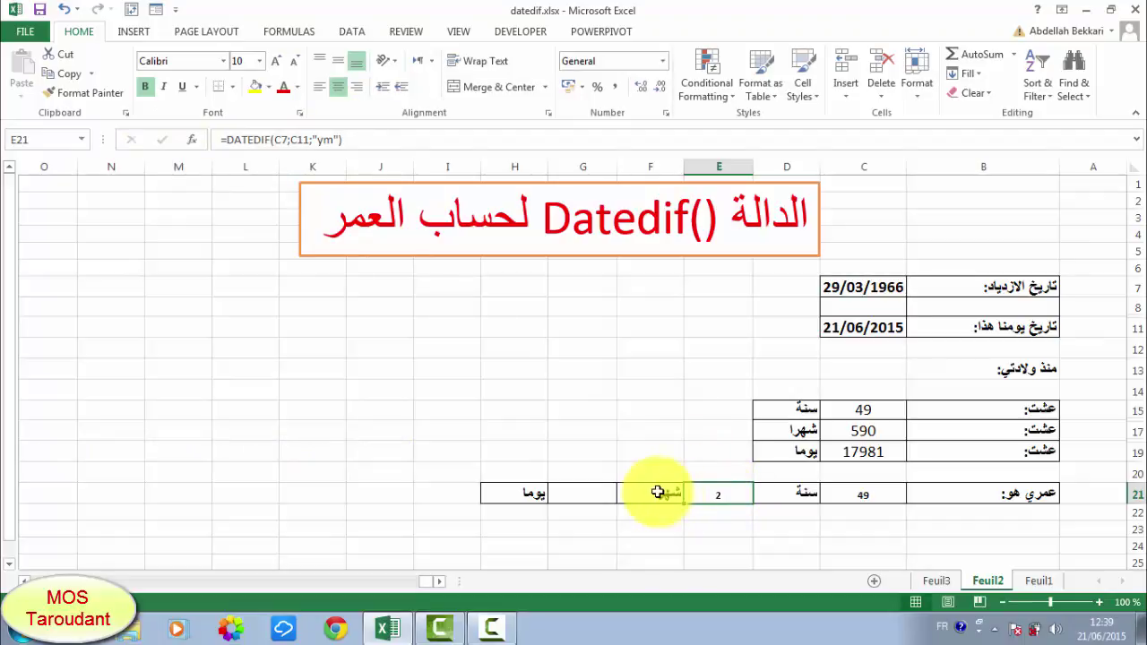
- Enter the formula =DATEDIF(C7;C11;"md") in cell G21 for the days part of the age
click(582, 494)
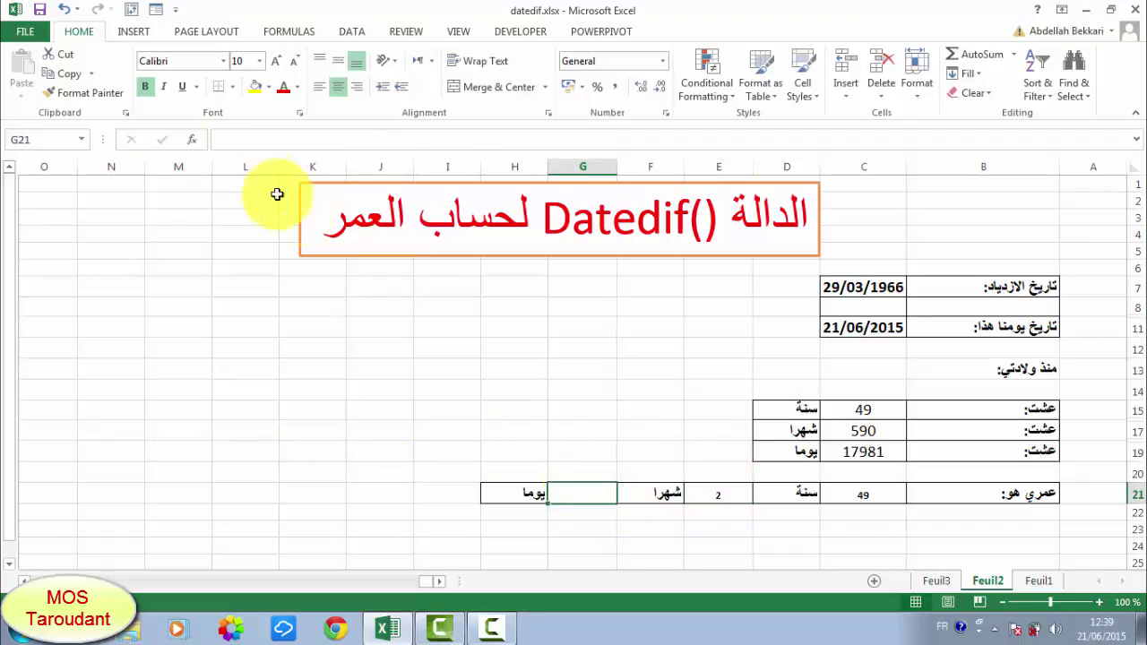
click(264, 140)
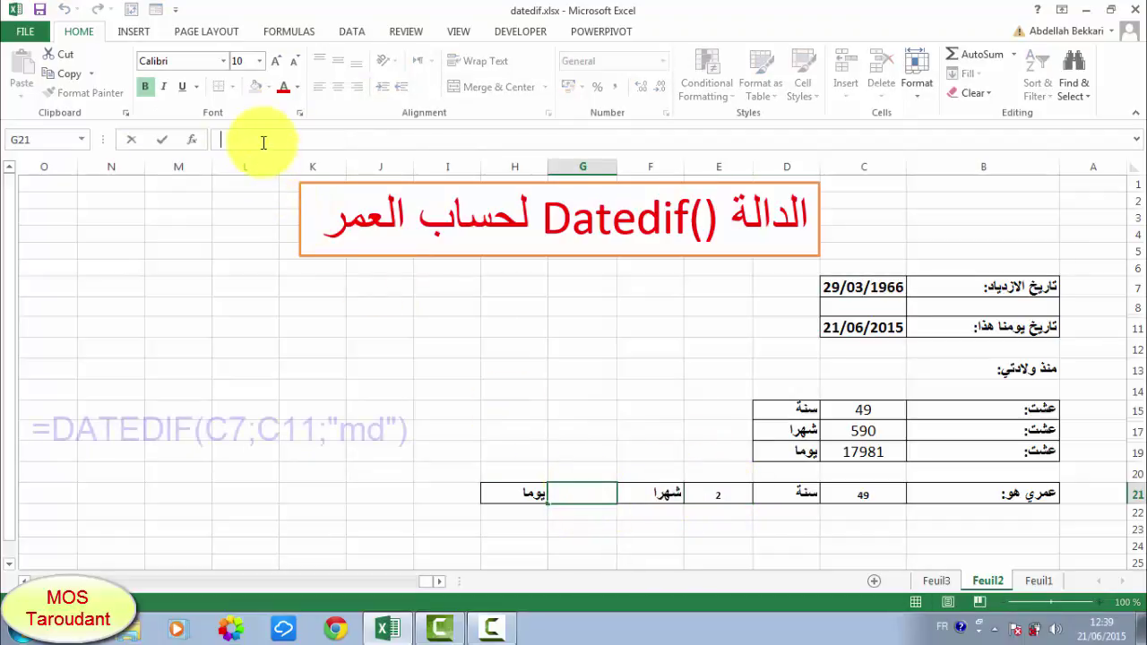
text(=da)
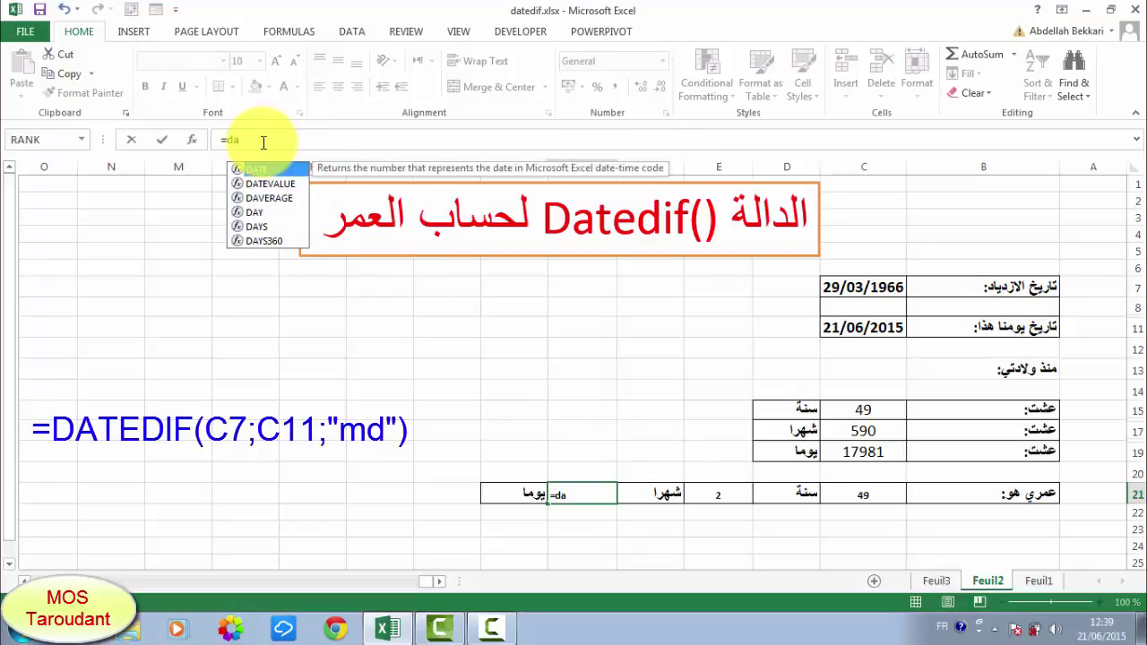
text(tedif()
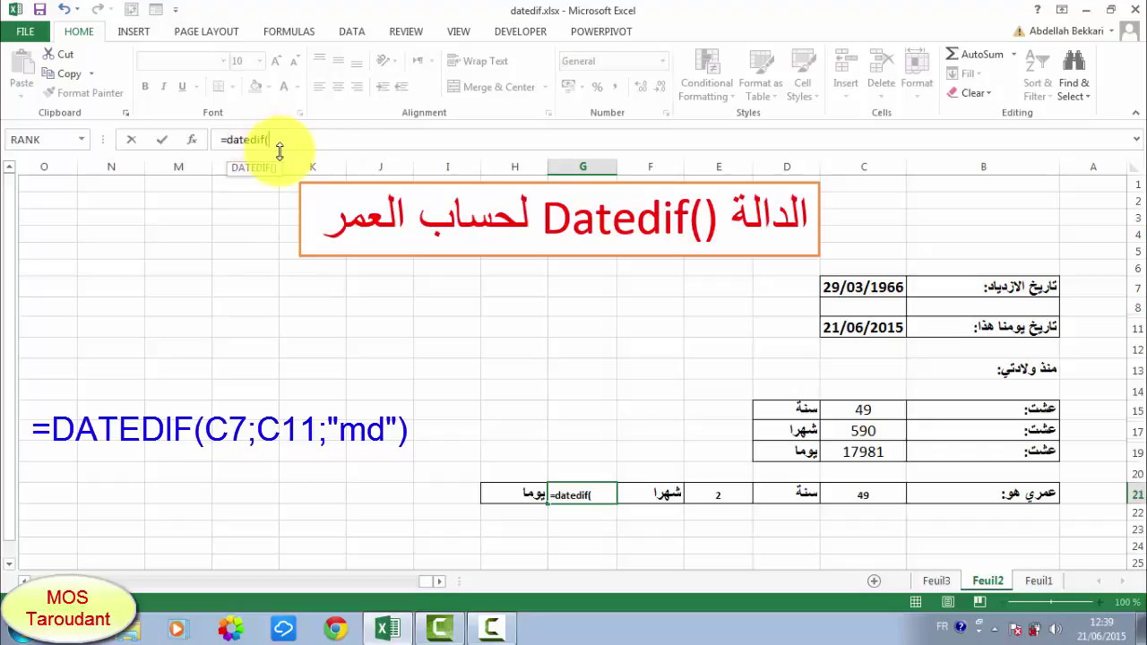
click(865, 285)
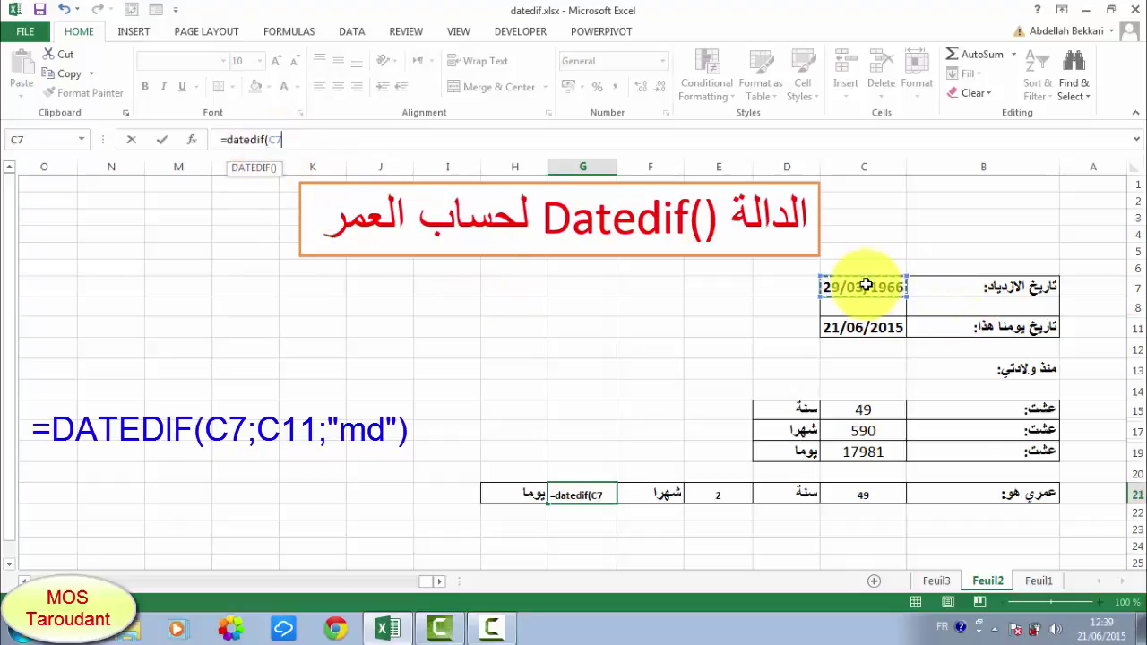
text(;)
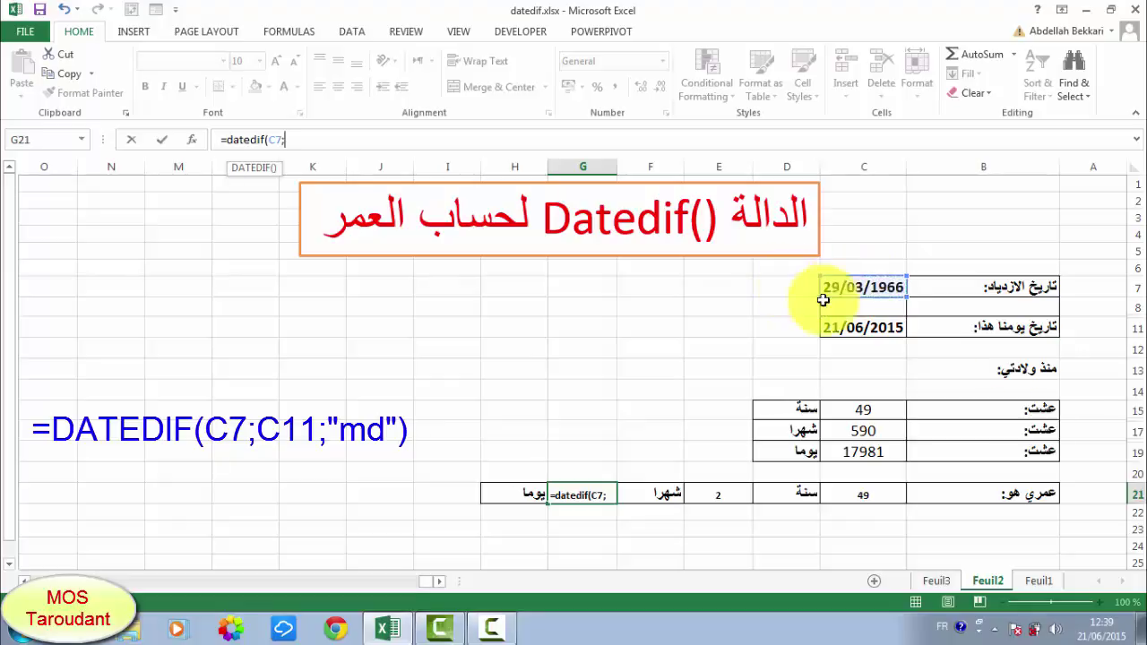
click(865, 328)
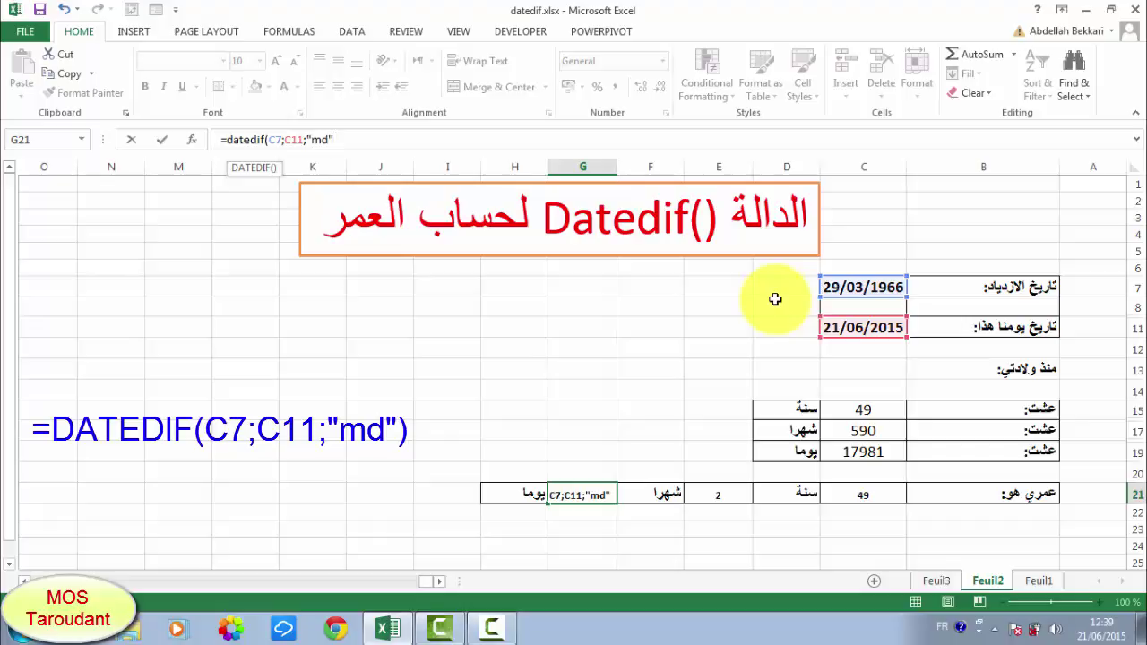
click(162, 141)
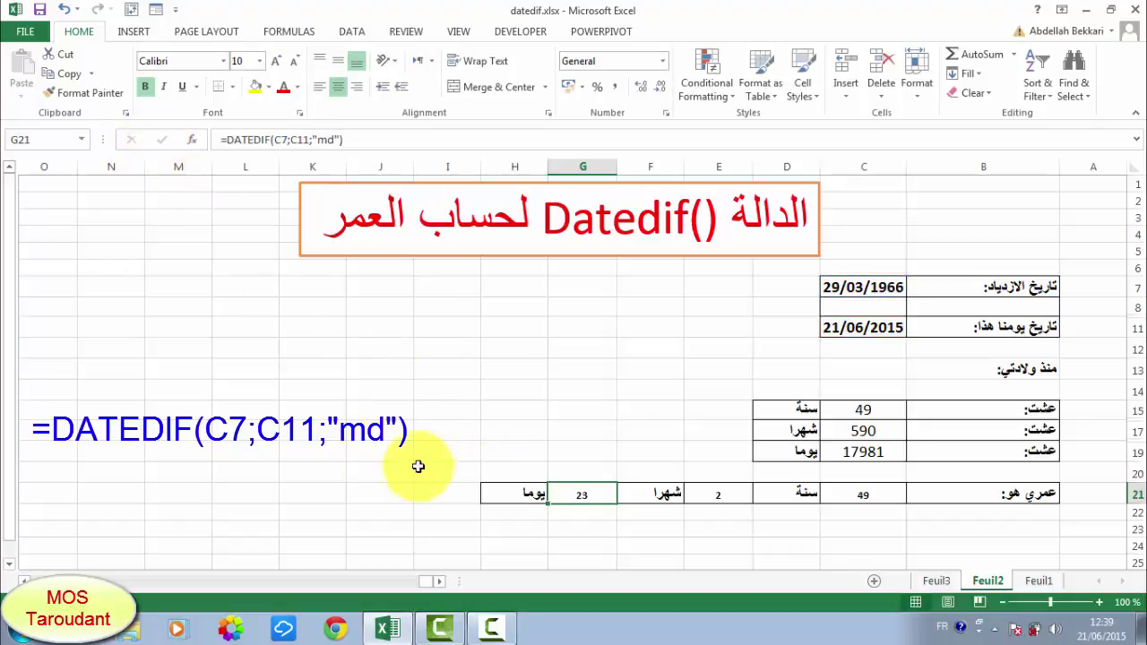
- Set the age results in cells C21, E21 and G21 to font size 14 and make them bold
click(864, 496)
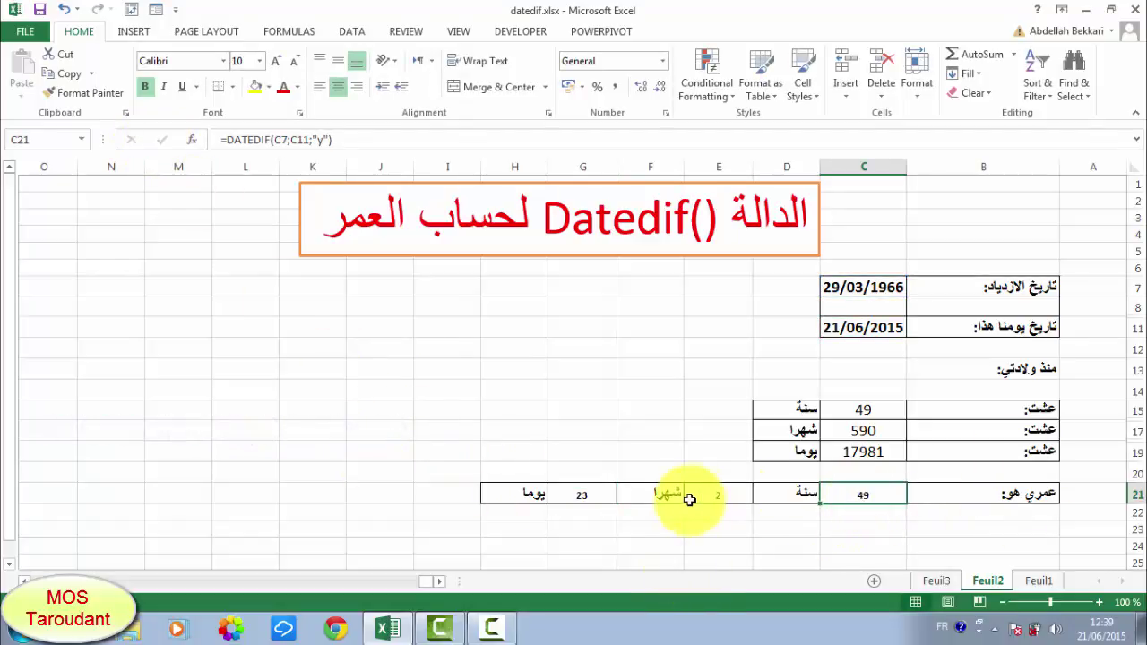
ctrl+click(706, 494)
ctrl+click(584, 494)
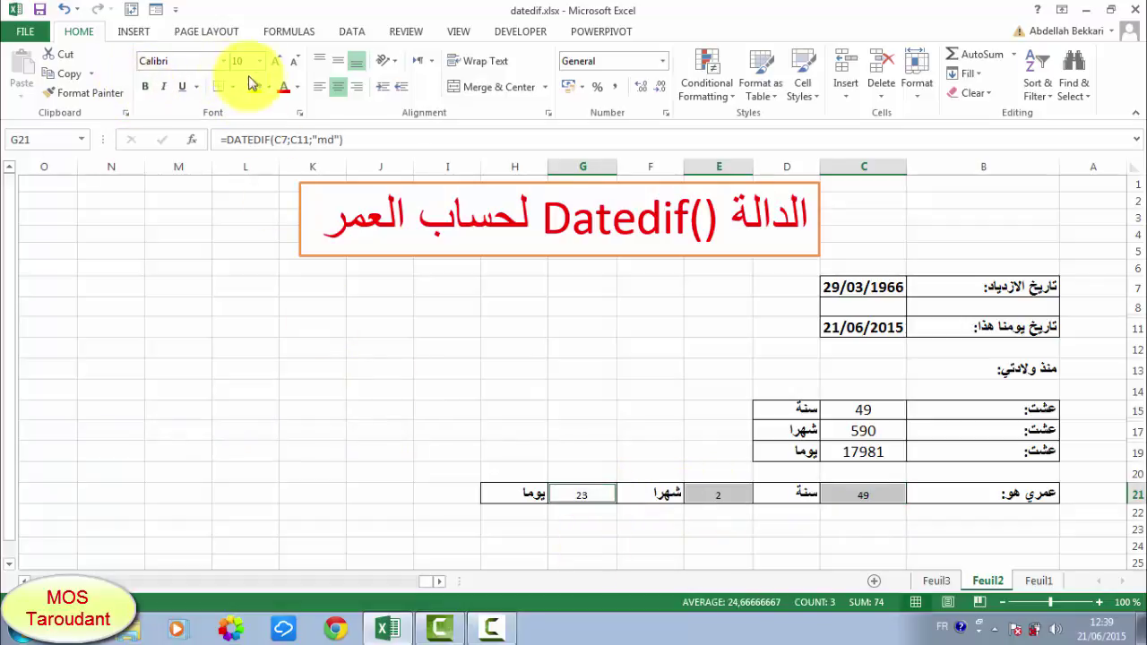
click(259, 61)
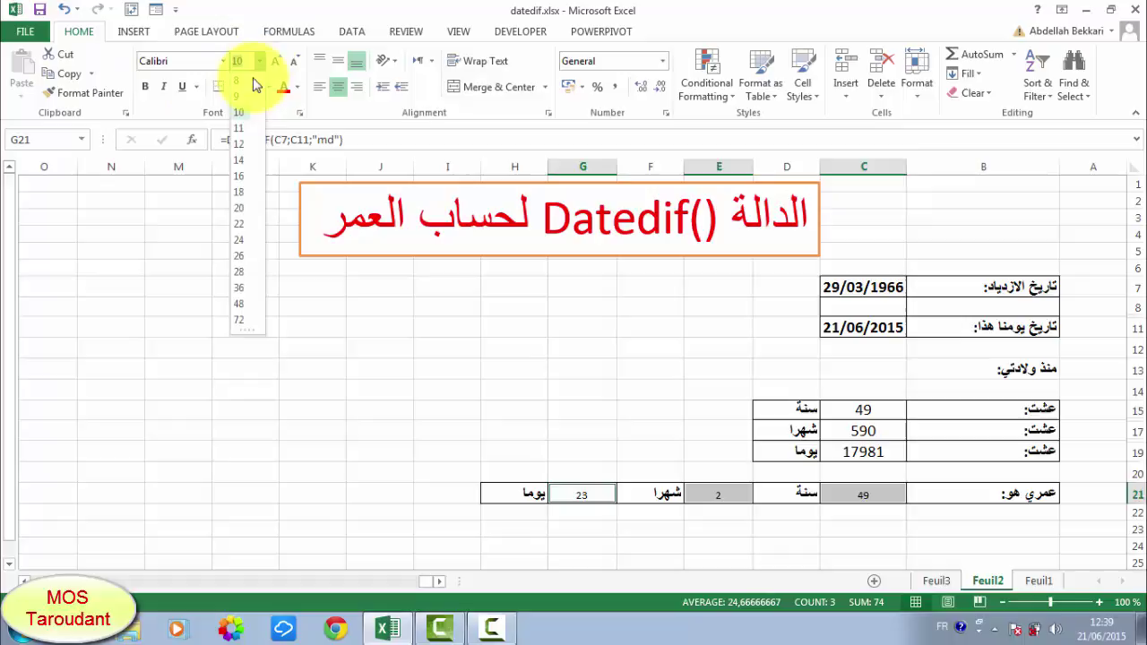
click(242, 158)
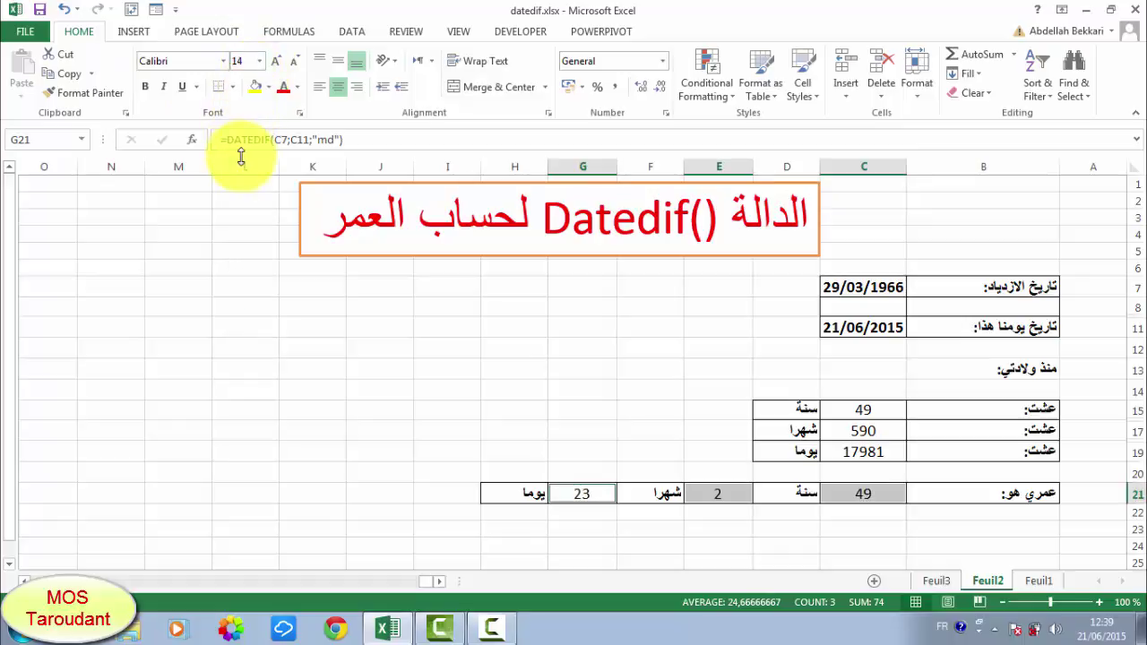
click(145, 86)
click(228, 295)
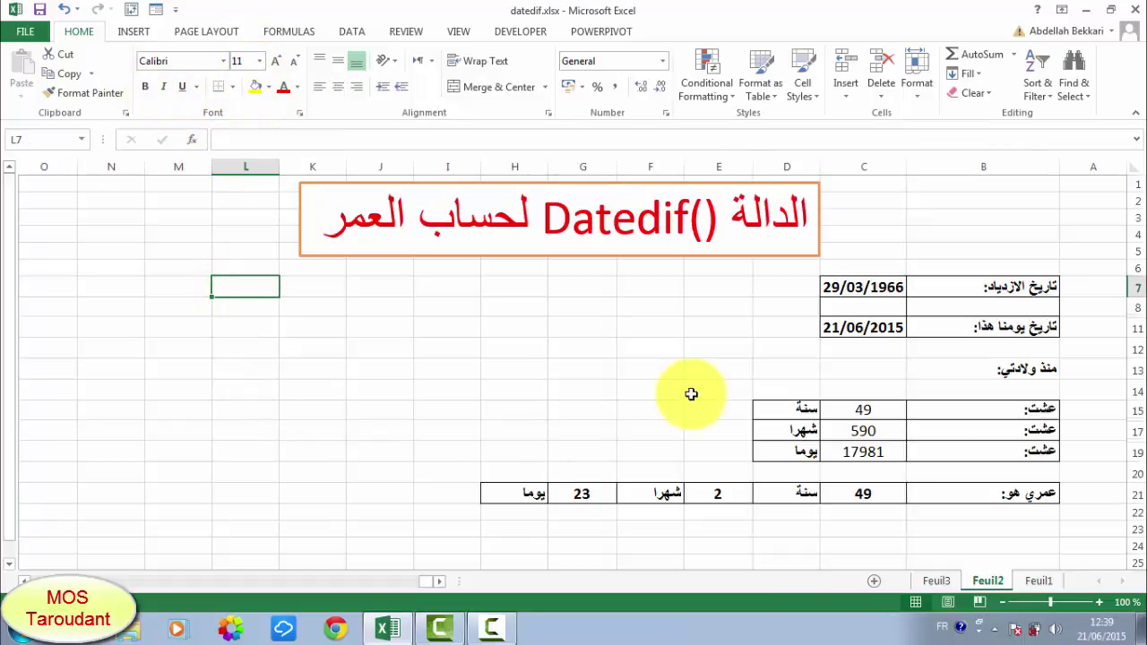
- Make the results in cells C15 to C19 bold
click(855, 409)
drag(855, 408, 860, 452)
click(149, 88)
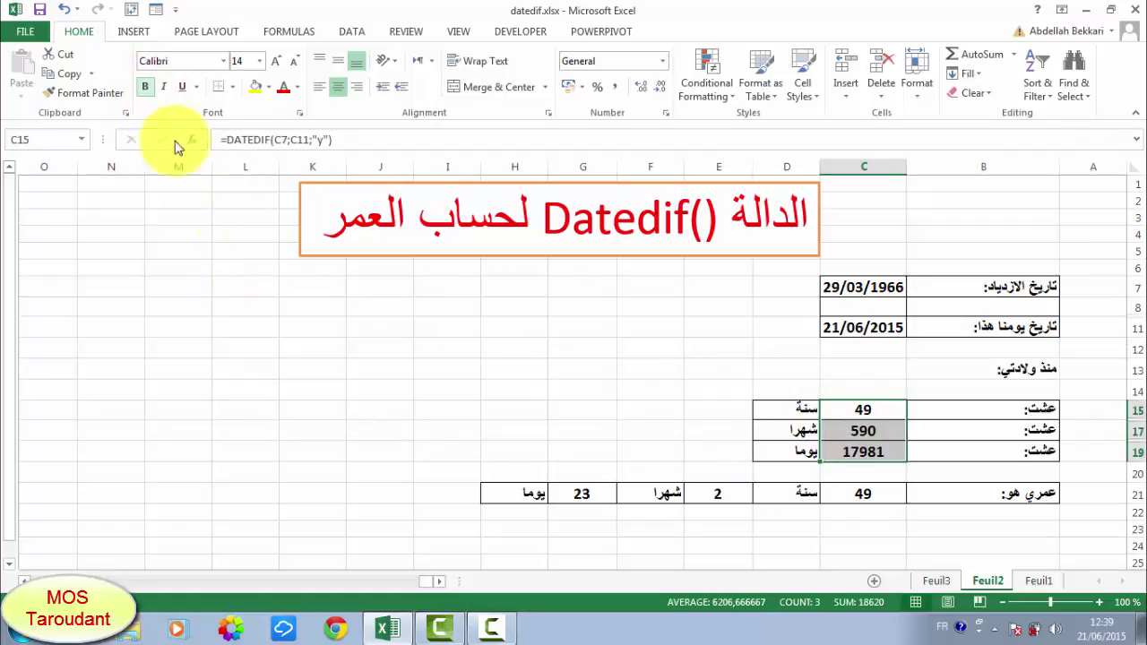
click(291, 304)
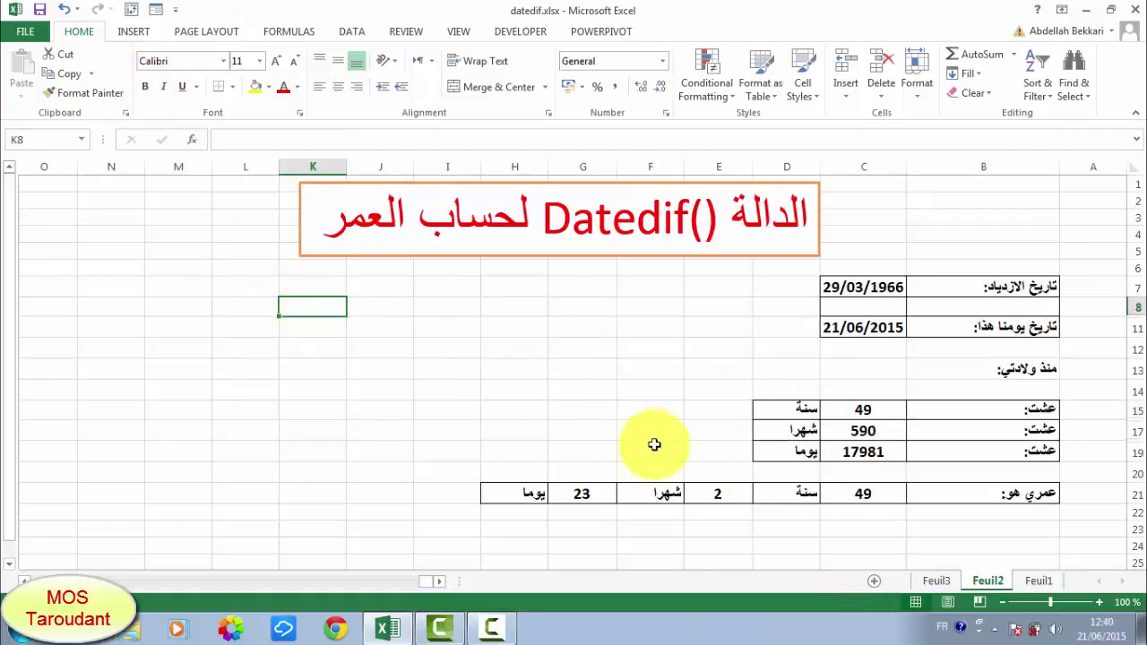